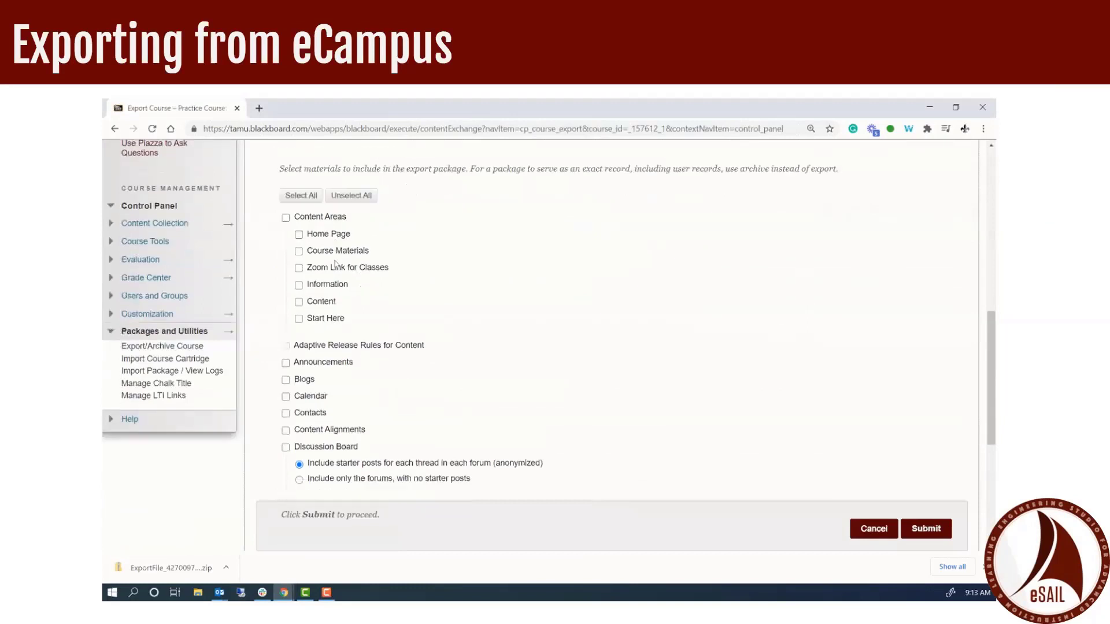
Step: Submit an export containing only Tests, Surveys, and Pools, and download the generated package from the refreshed list
{"action": "left_click", "coordinate": [285, 449]}
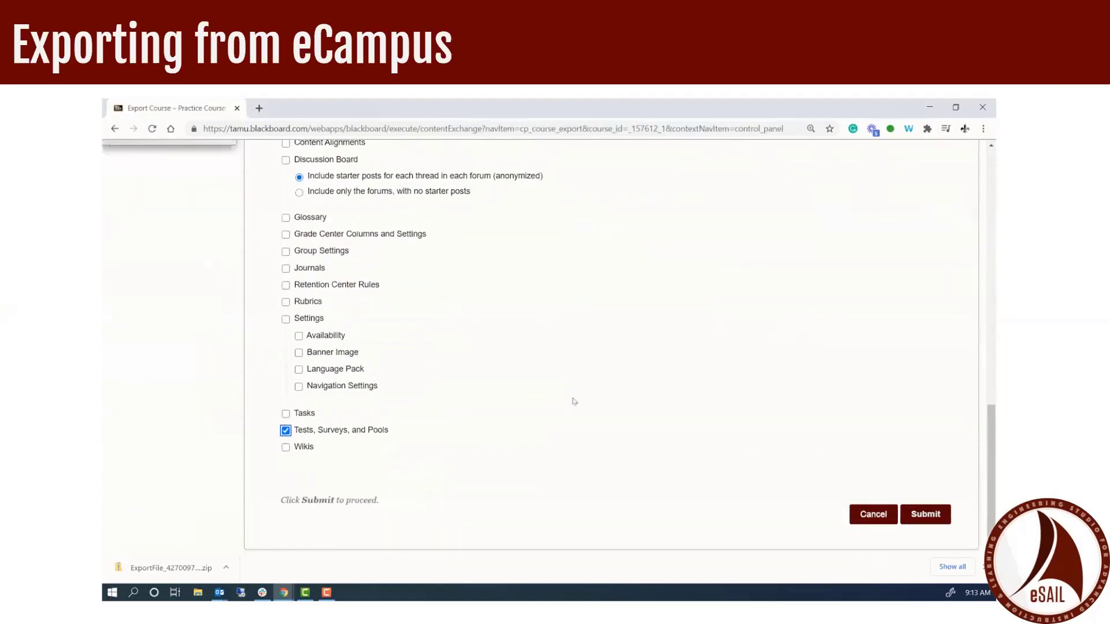
{"action": "left_click", "coordinate": [928, 513]}
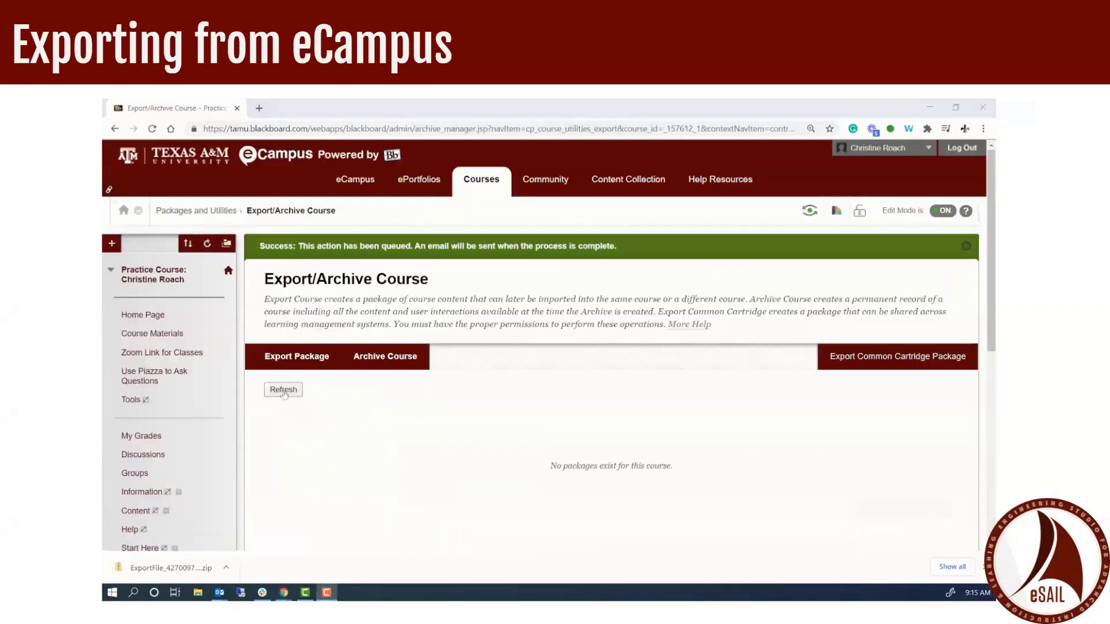
{"action": "left_click", "coordinate": [283, 389]}
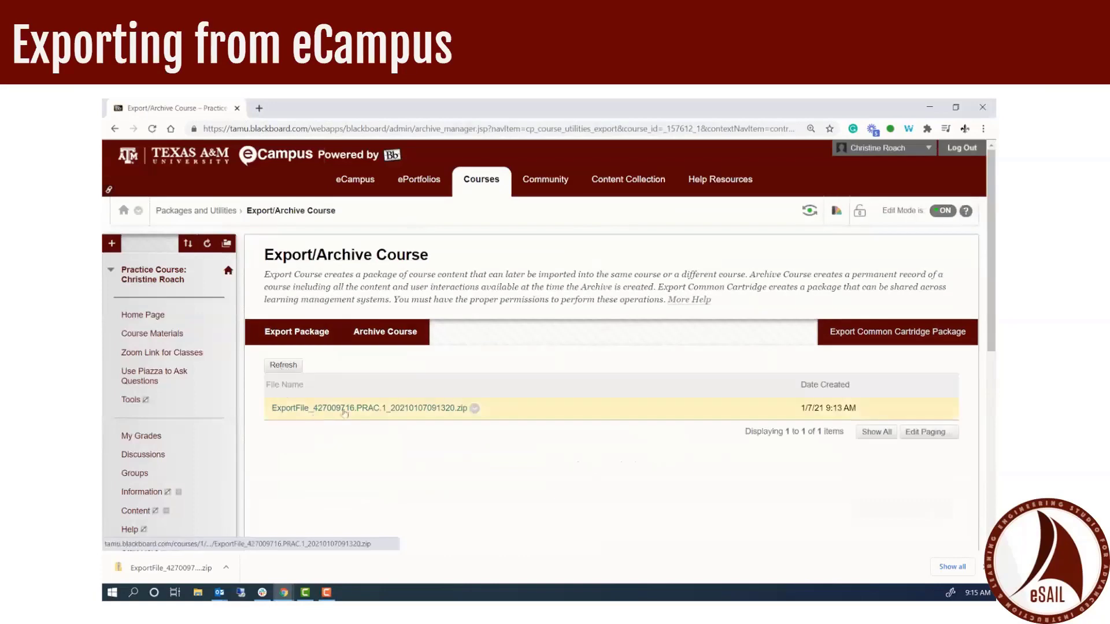
{"action": "left_click", "coordinate": [350, 408]}
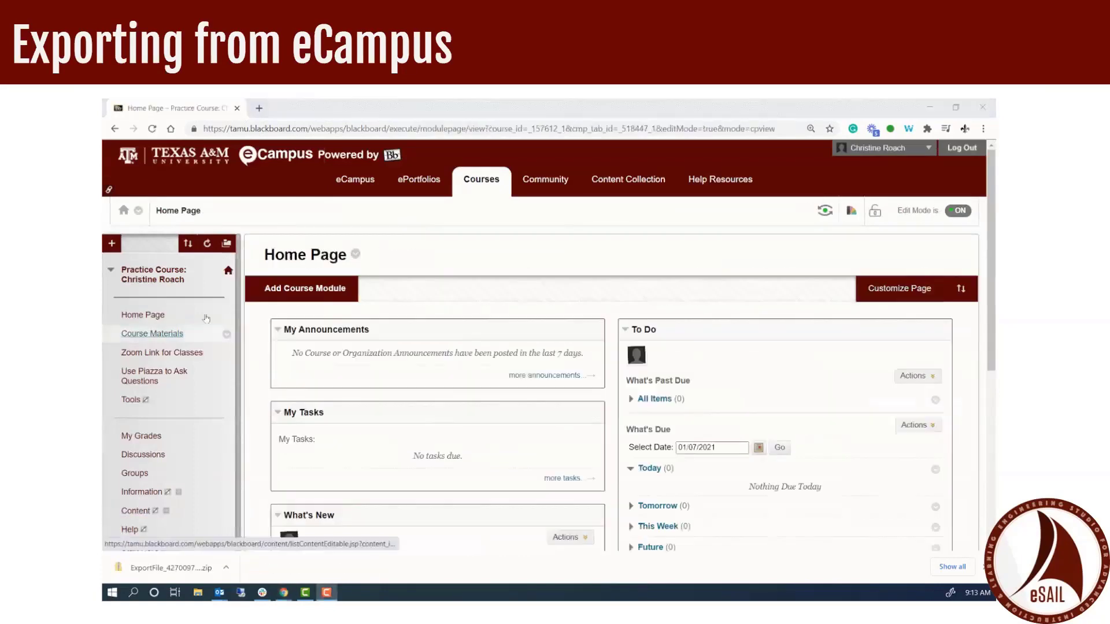
Step: Open the Export Package form from the practice course's Export/Archive Course utilities
{"action": "scroll", "coordinate": [195, 304], "scroll_direction": "down", "scroll_amount": 5}
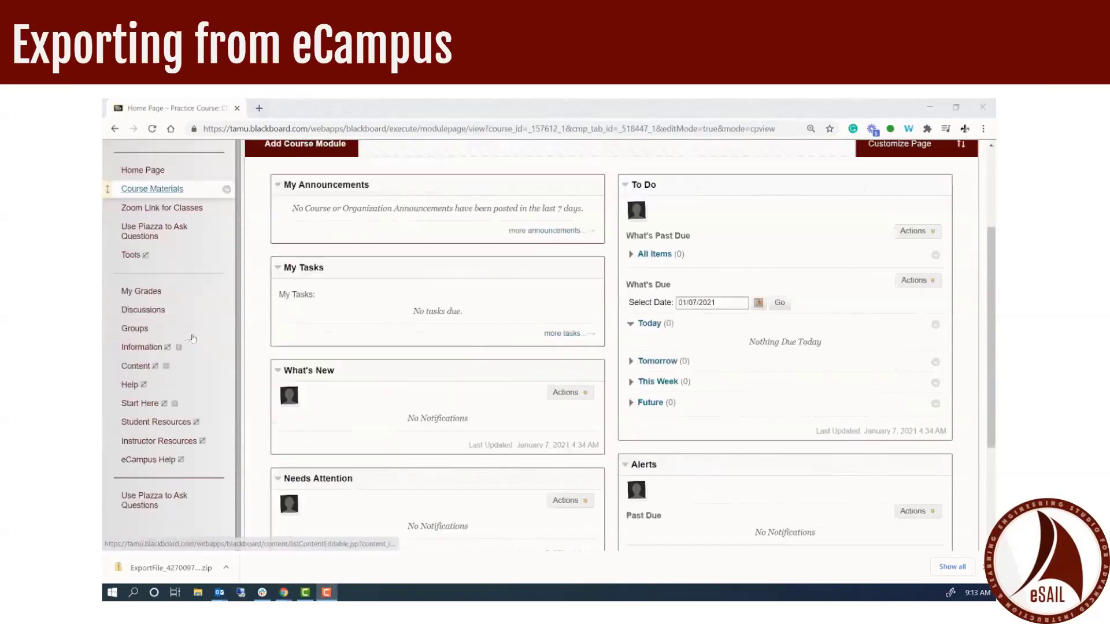
{"action": "left_click", "coordinate": [114, 514]}
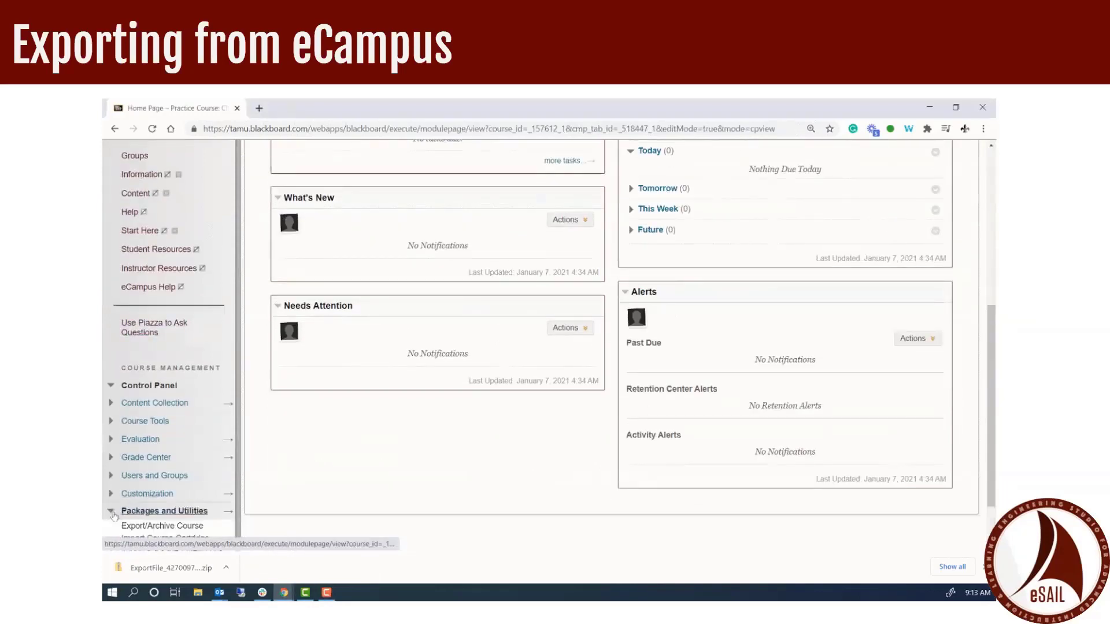
{"action": "scroll", "coordinate": [150, 462], "scroll_direction": "down", "scroll_amount": 2}
{"action": "left_click", "coordinate": [173, 456]}
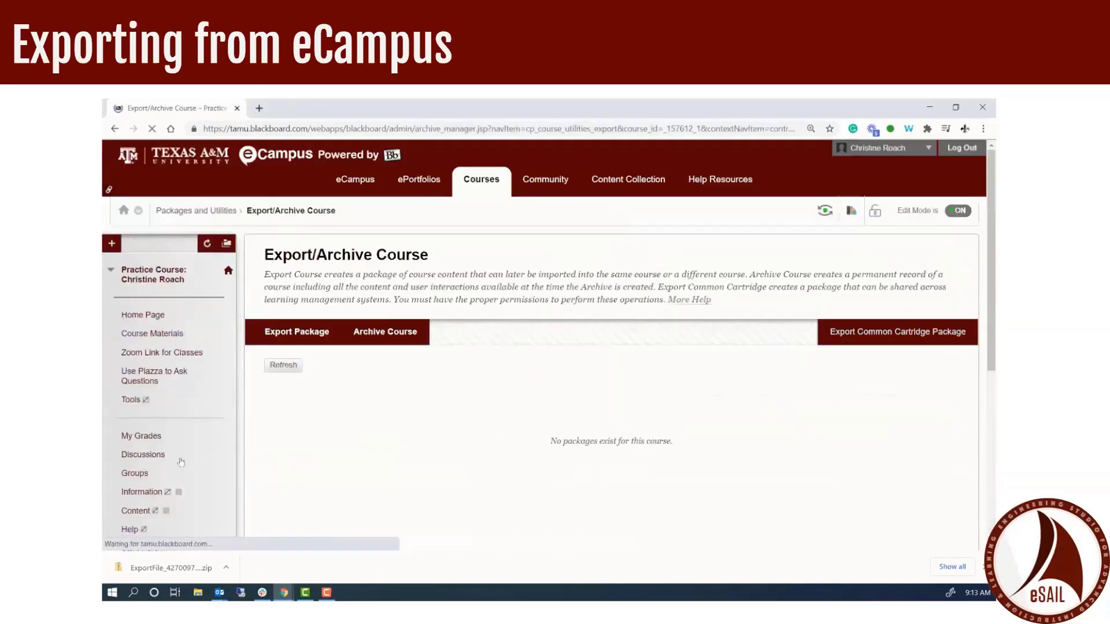
{"action": "left_click", "coordinate": [297, 331]}
Step: Submit an export with links and file copies included and only Tests, Surveys, and Pools selected, and refresh the package list
{"action": "scroll", "coordinate": [408, 325], "scroll_direction": "down", "scroll_amount": 6}
{"action": "scroll", "coordinate": [408, 325], "scroll_direction": "up", "scroll_amount": 3}
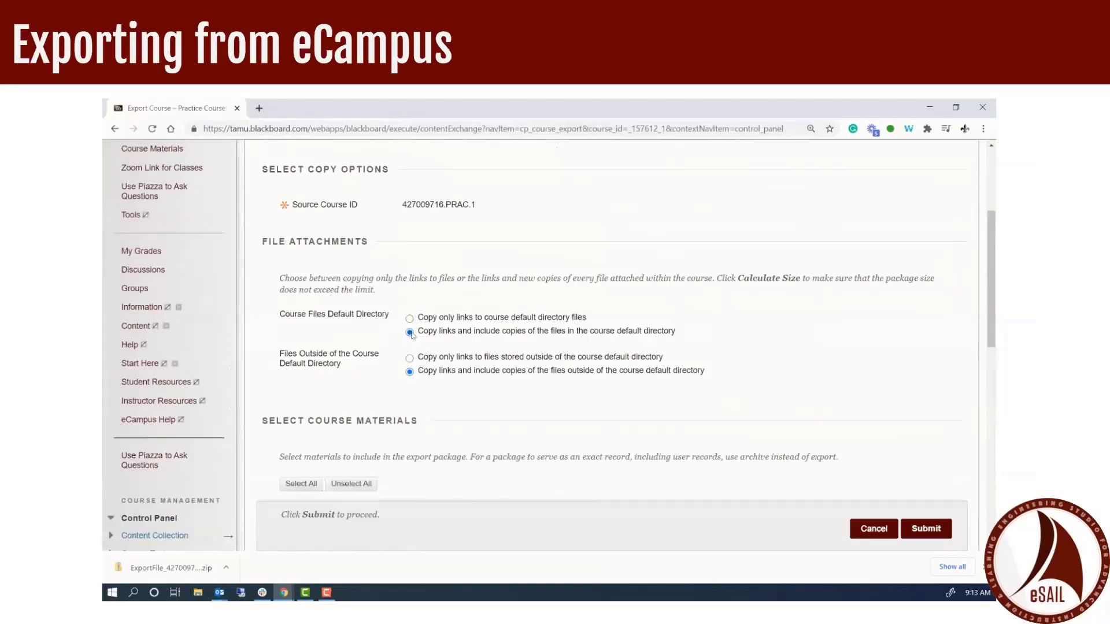
{"action": "scroll", "coordinate": [408, 325], "scroll_direction": "down", "scroll_amount": 5}
{"action": "scroll", "coordinate": [352, 265], "scroll_direction": "down", "scroll_amount": 5}
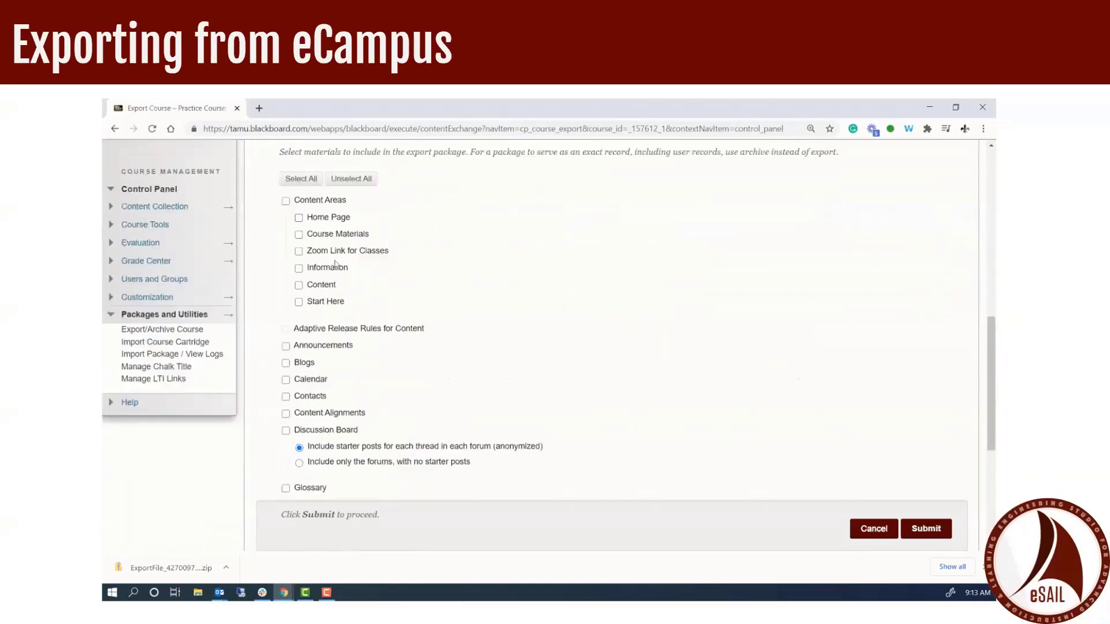
{"action": "left_click", "coordinate": [286, 449]}
{"action": "scroll", "coordinate": [427, 427], "scroll_direction": "down", "scroll_amount": 1}
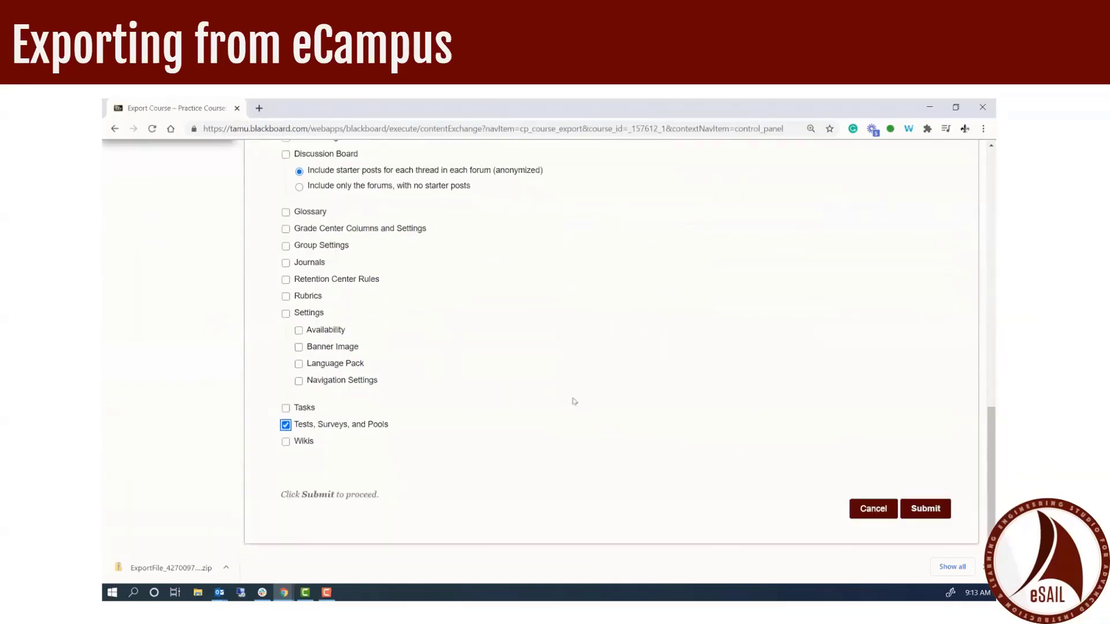
{"action": "left_click", "coordinate": [922, 508]}
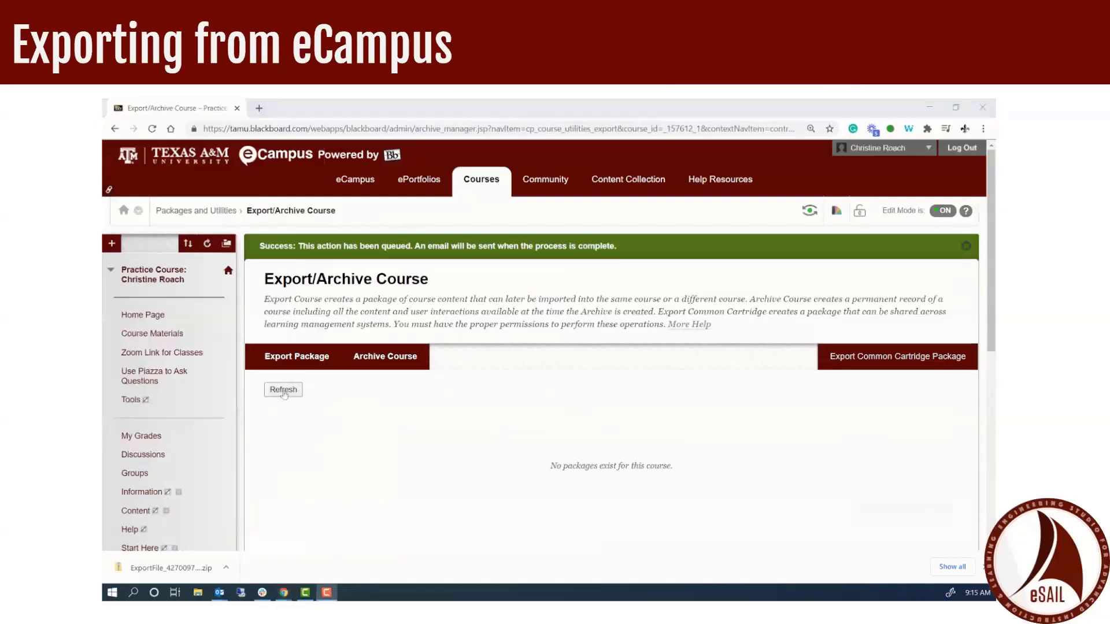
{"action": "left_click", "coordinate": [283, 389]}
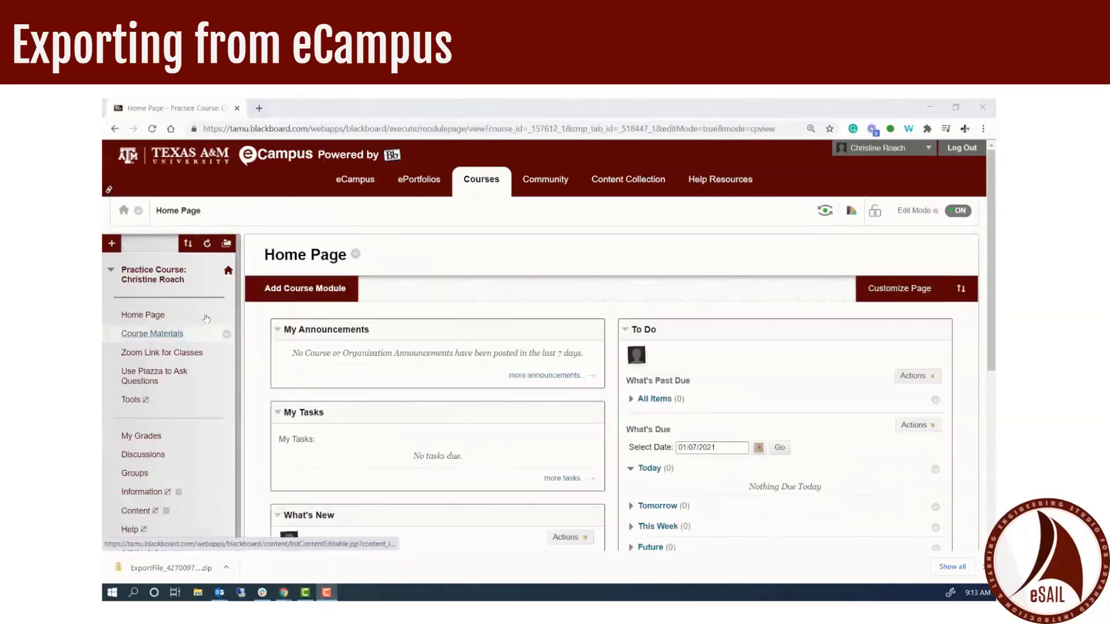
Step: Open the Export Package form from the practice course's Export/Archive Course utilities
{"action": "scroll", "coordinate": [197, 303], "scroll_direction": "down", "scroll_amount": 5}
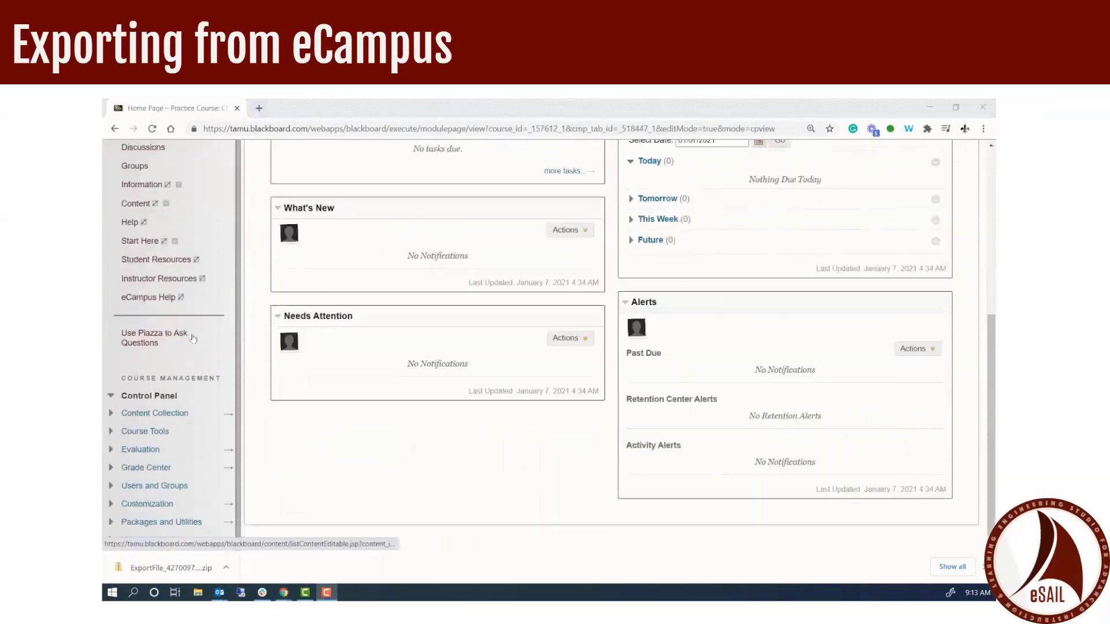
{"action": "left_click", "coordinate": [113, 515]}
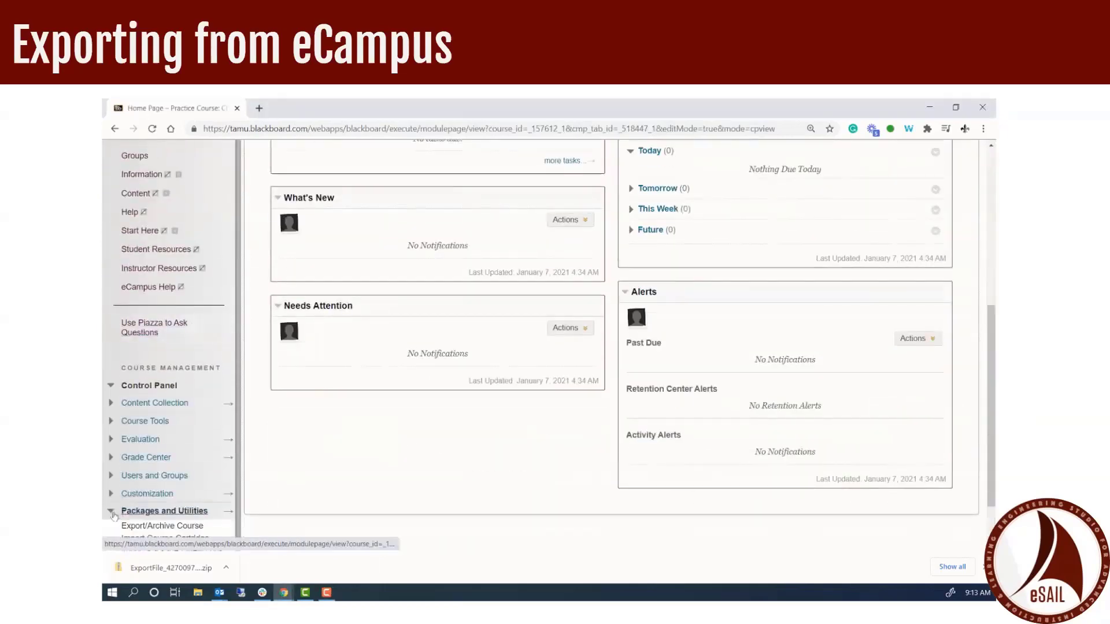
{"action": "scroll", "coordinate": [145, 492], "scroll_direction": "down", "scroll_amount": 2}
{"action": "left_click", "coordinate": [181, 462]}
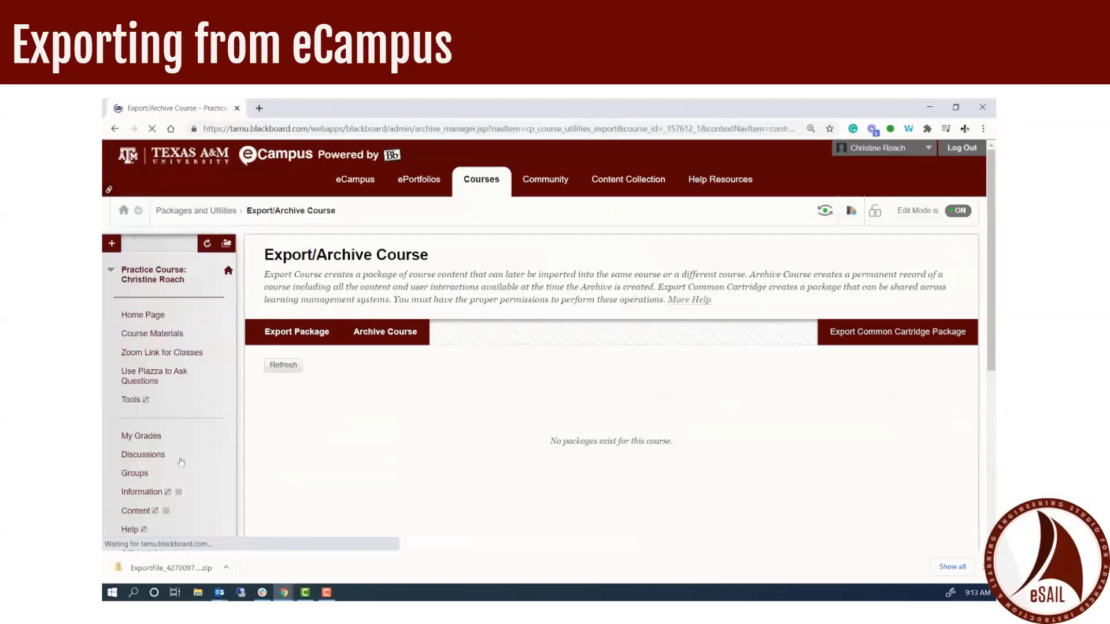
{"action": "left_click", "coordinate": [297, 331]}
Step: Submit an export with links and file copies included and only Tests, Surveys, and Pools selected, and refresh the package list
{"action": "scroll", "coordinate": [520, 347], "scroll_direction": "down", "scroll_amount": 6}
{"action": "scroll", "coordinate": [412, 338], "scroll_direction": "up", "scroll_amount": 3}
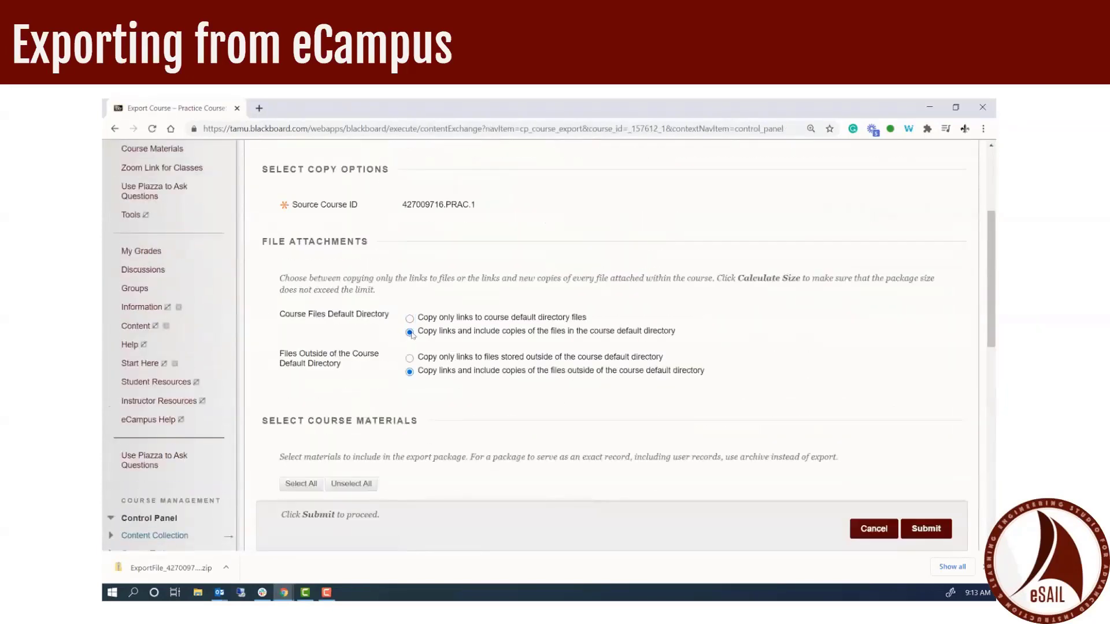
{"action": "scroll", "coordinate": [347, 346], "scroll_direction": "down", "scroll_amount": 5}
{"action": "scroll", "coordinate": [346, 278], "scroll_direction": "down", "scroll_amount": 5}
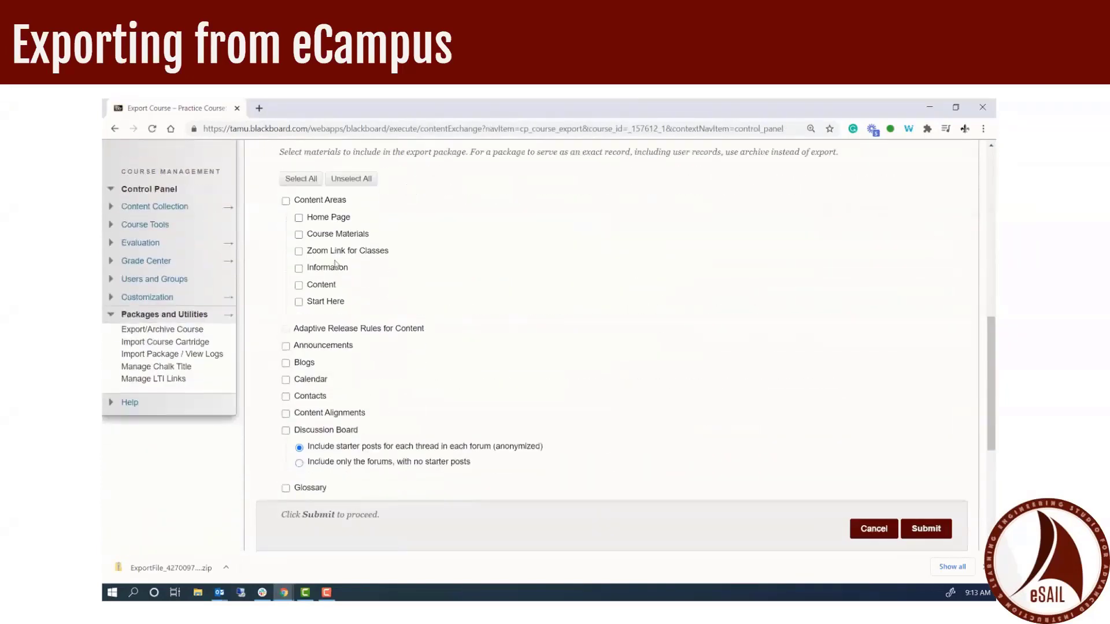
{"action": "left_click", "coordinate": [286, 449]}
{"action": "scroll", "coordinate": [572, 399], "scroll_direction": "down", "scroll_amount": 1}
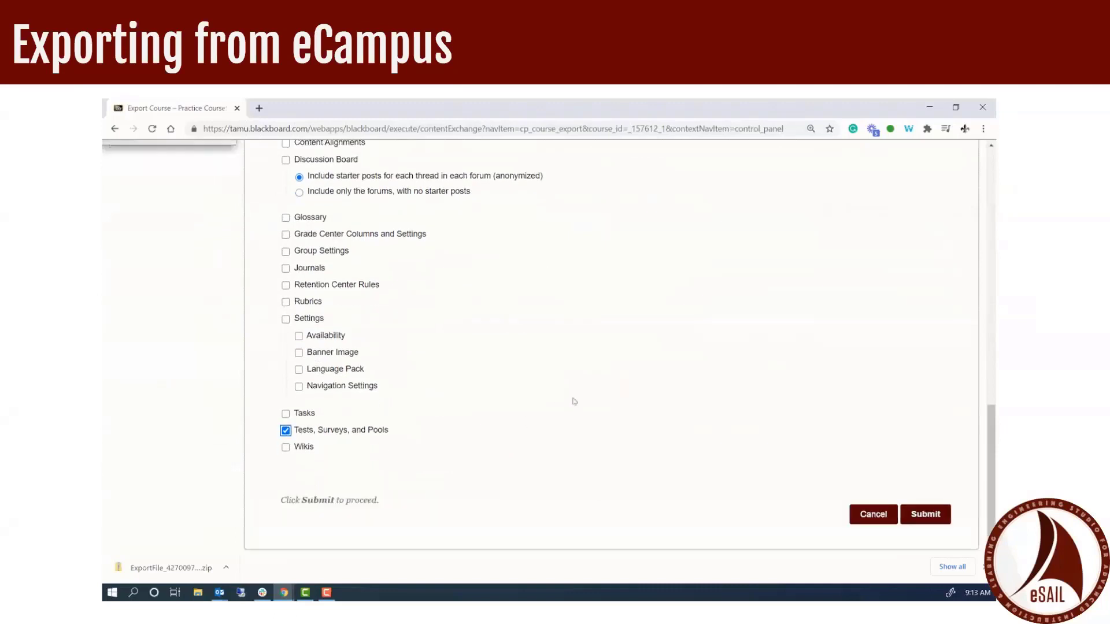
{"action": "left_click", "coordinate": [921, 511]}
{"action": "left_click", "coordinate": [283, 390]}
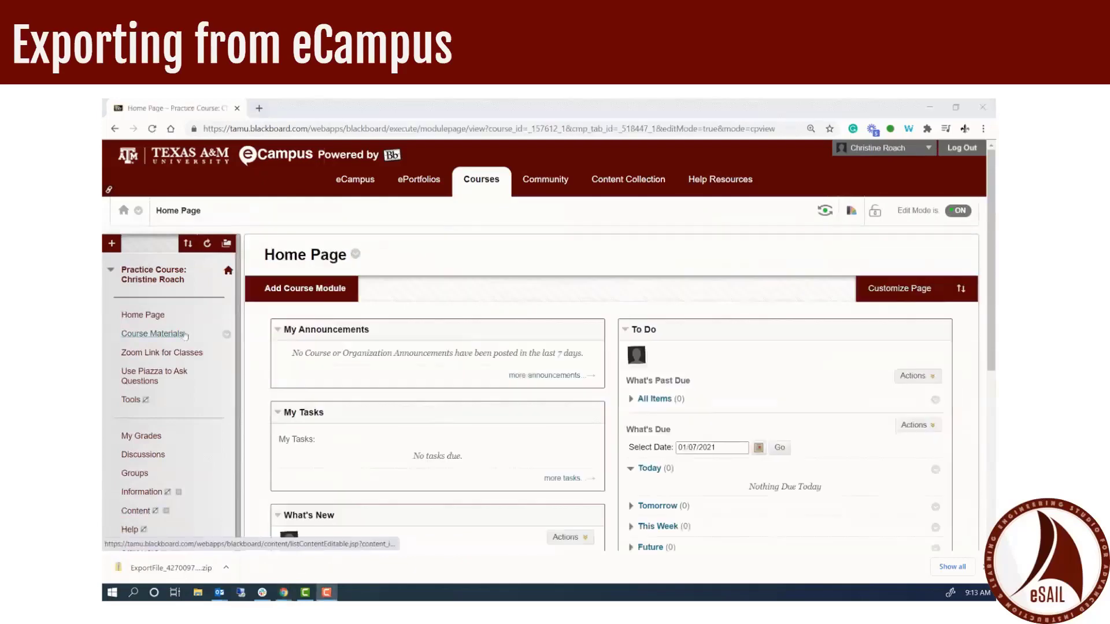
Step: Open the Export Package form from the practice course's Export/Archive Course utilities
{"action": "scroll", "coordinate": [195, 304], "scroll_direction": "down", "scroll_amount": 5}
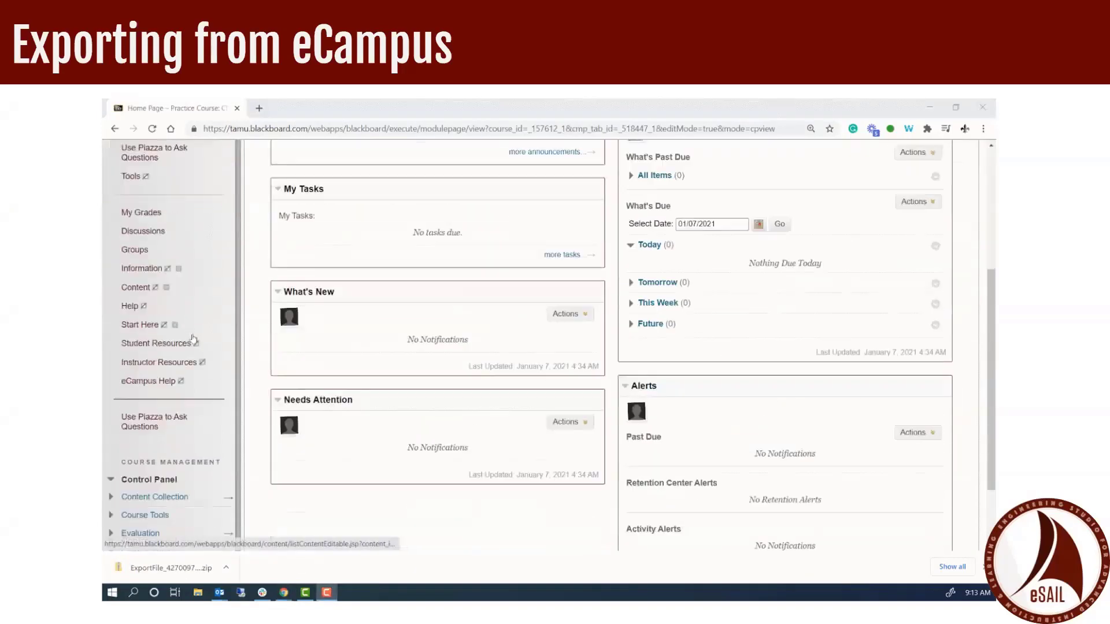
{"action": "left_click", "coordinate": [114, 513]}
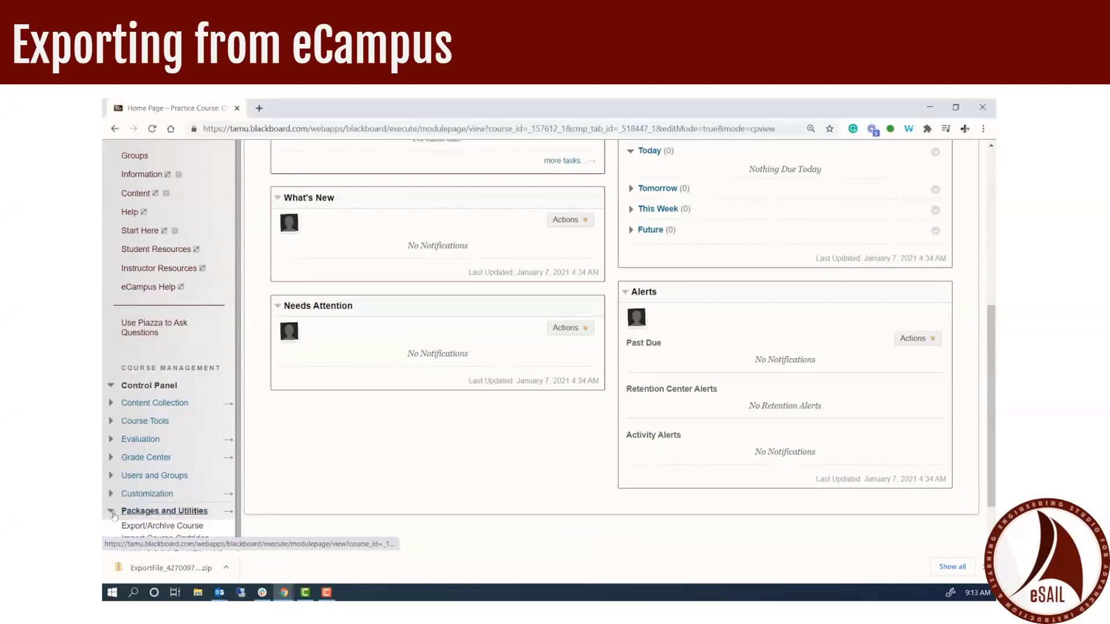
{"action": "scroll", "coordinate": [150, 463], "scroll_direction": "down", "scroll_amount": 2}
{"action": "left_click", "coordinate": [151, 485]}
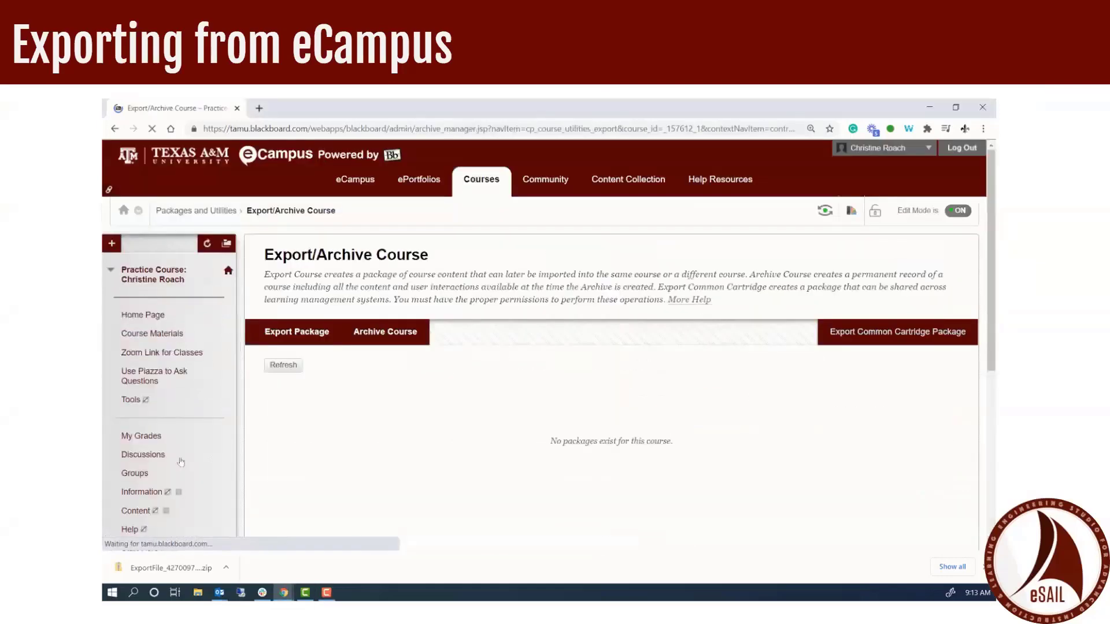
{"action": "left_click", "coordinate": [297, 331]}
Step: Export only Tests, Surveys, and Pools with links and file copies included, and download the resulting zip package from the refreshed list
{"action": "scroll", "coordinate": [410, 347], "scroll_direction": "down", "scroll_amount": 6}
{"action": "scroll", "coordinate": [412, 338], "scroll_direction": "up", "scroll_amount": 3}
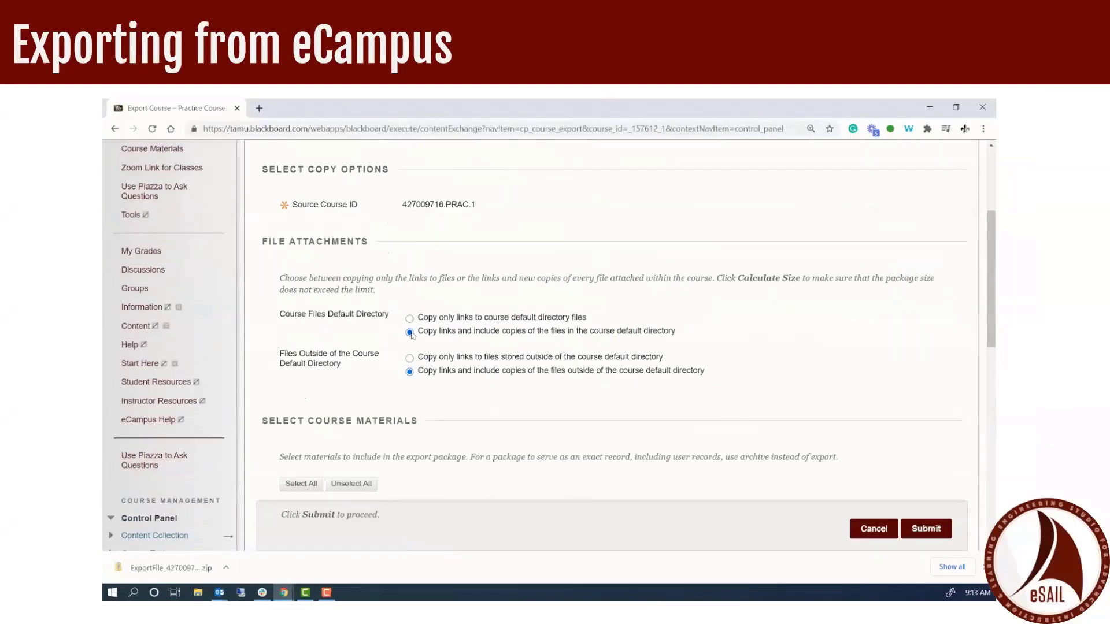
{"action": "scroll", "coordinate": [341, 347], "scroll_direction": "down", "scroll_amount": 5}
{"action": "scroll", "coordinate": [352, 264], "scroll_direction": "down", "scroll_amount": 5}
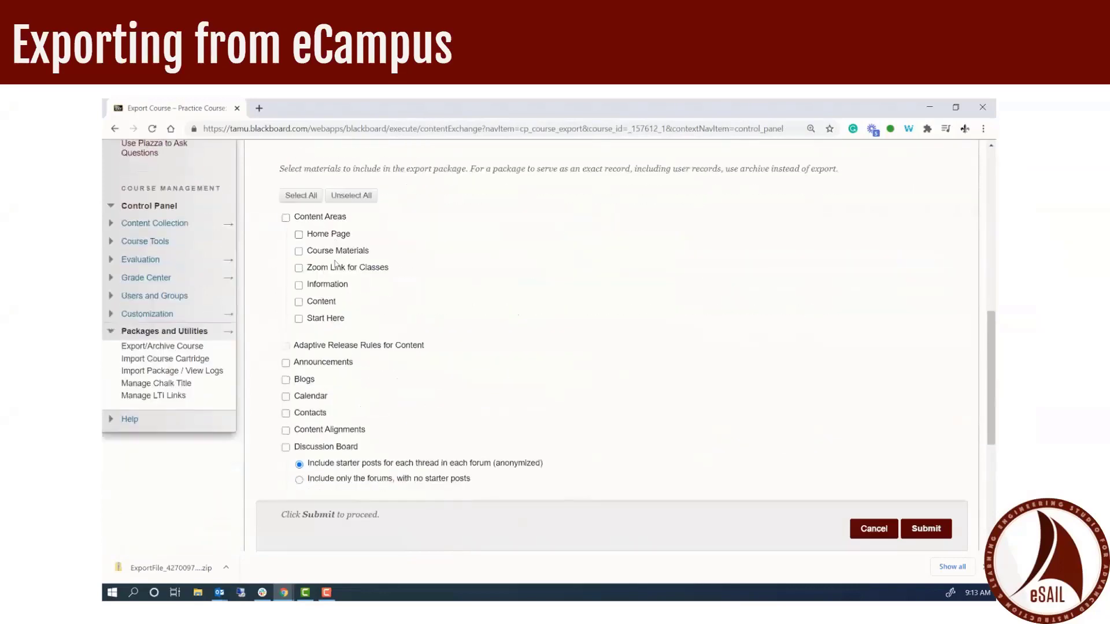
{"action": "left_click", "coordinate": [286, 448]}
{"action": "scroll", "coordinate": [574, 401], "scroll_direction": "down", "scroll_amount": 1}
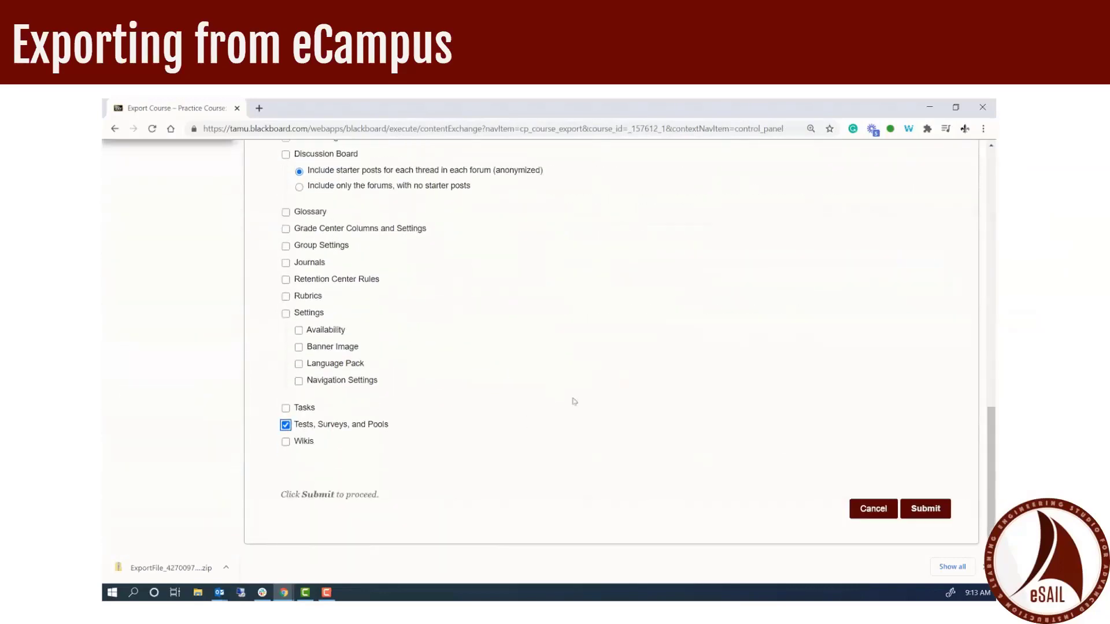
{"action": "left_click", "coordinate": [925, 509]}
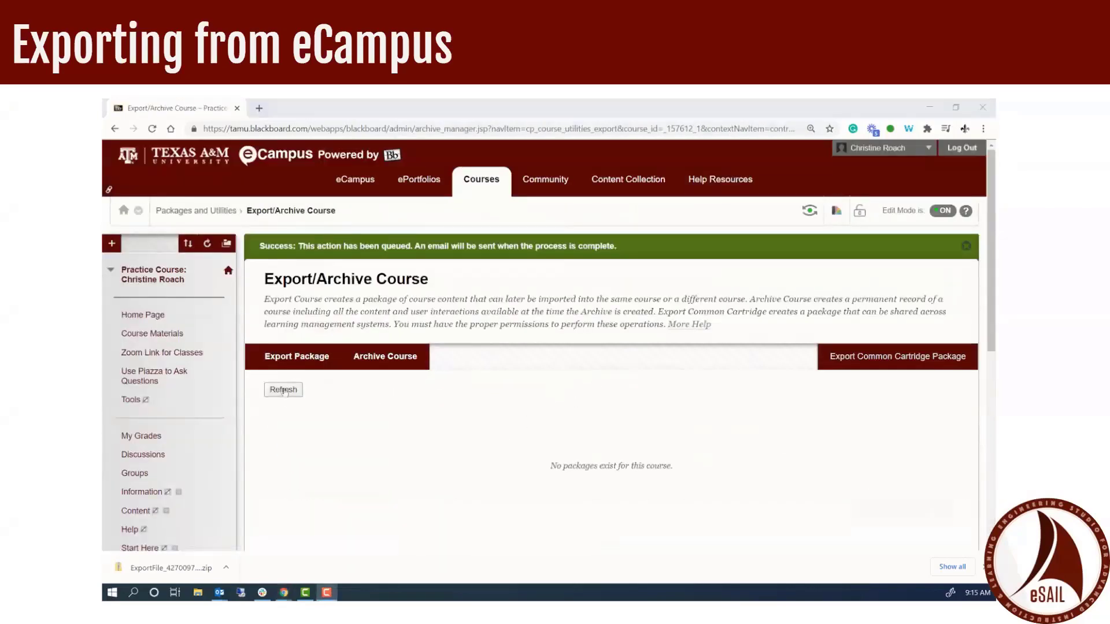
{"action": "left_click", "coordinate": [283, 389]}
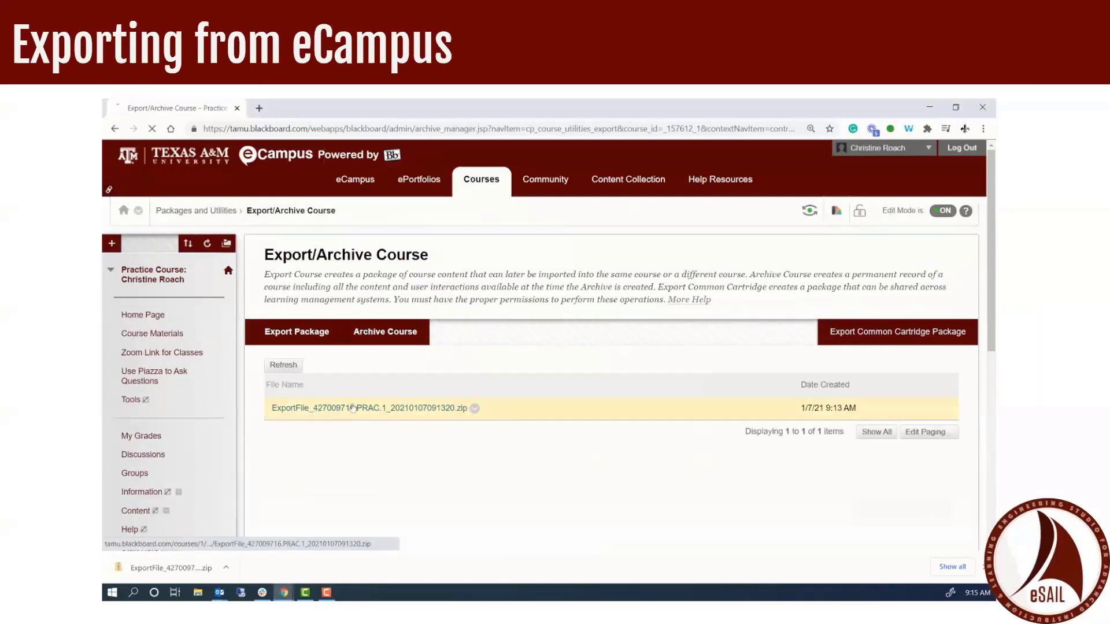
{"action": "left_click", "coordinate": [353, 408]}
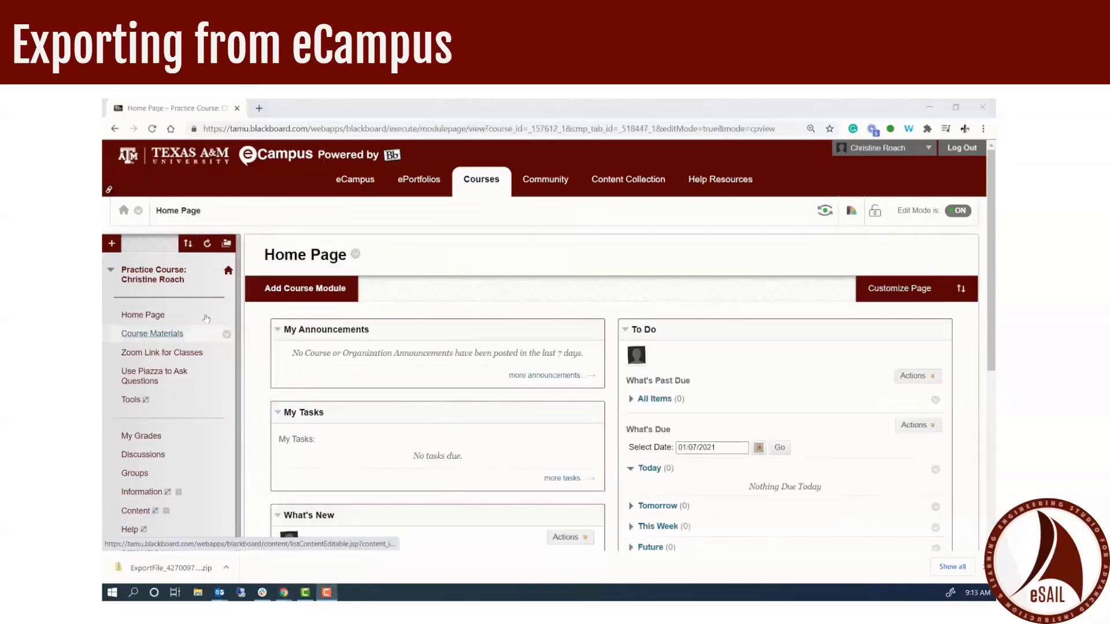
Step: Open the Export Package form from the practice course's Export/Archive Course utilities
{"action": "scroll", "coordinate": [195, 304], "scroll_direction": "down", "scroll_amount": 6}
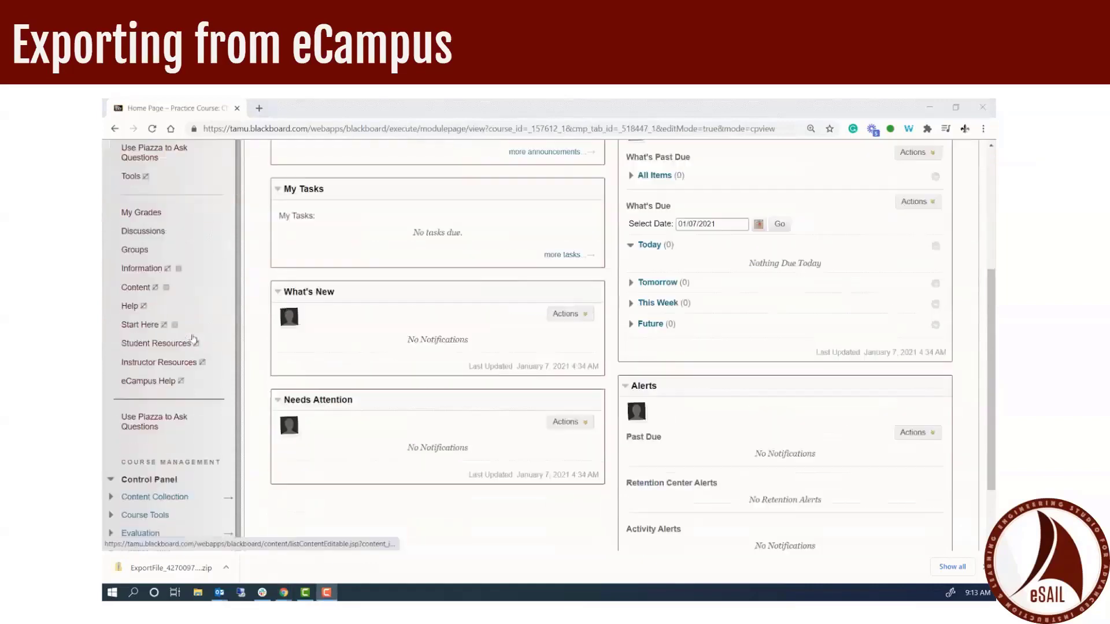
{"action": "left_click", "coordinate": [113, 512]}
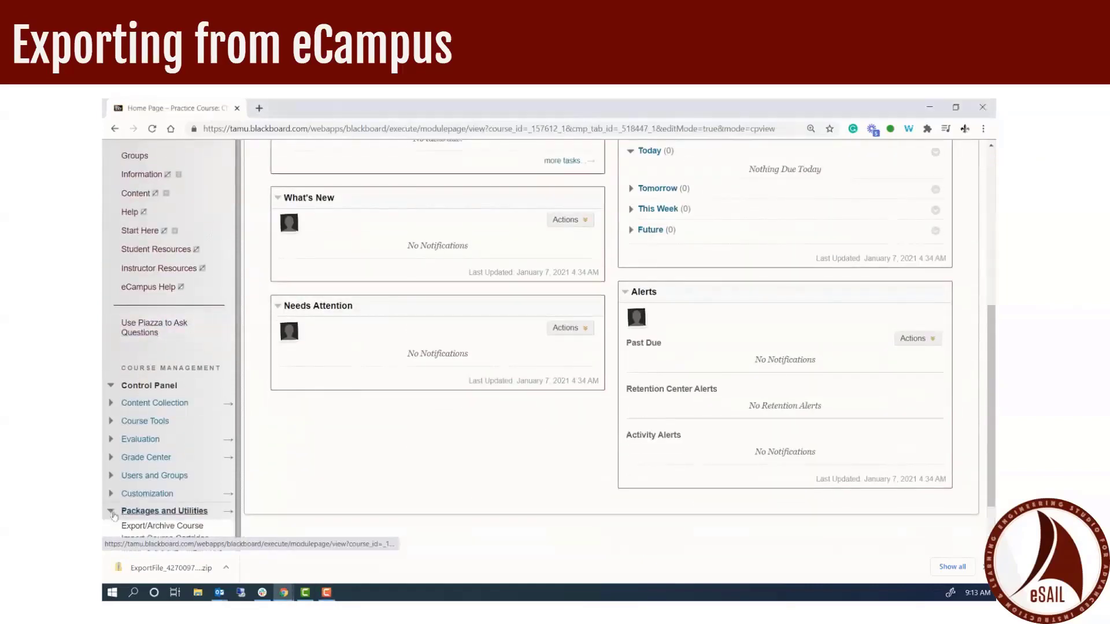
{"action": "scroll", "coordinate": [150, 497], "scroll_direction": "down", "scroll_amount": 1}
{"action": "left_click", "coordinate": [181, 462]}
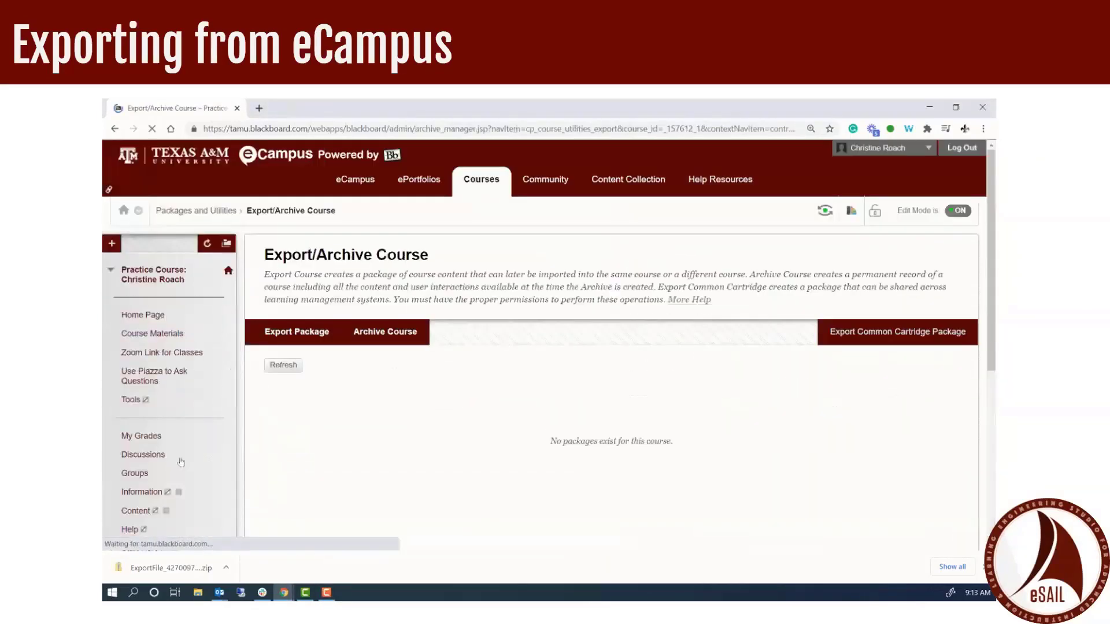
{"action": "left_click", "coordinate": [296, 332]}
Step: Submit an export package with links and file copies included and only Tests, Surveys, and Pools selected
{"action": "scroll", "coordinate": [408, 326], "scroll_direction": "down", "scroll_amount": 7}
{"action": "scroll", "coordinate": [408, 326], "scroll_direction": "up", "scroll_amount": 3}
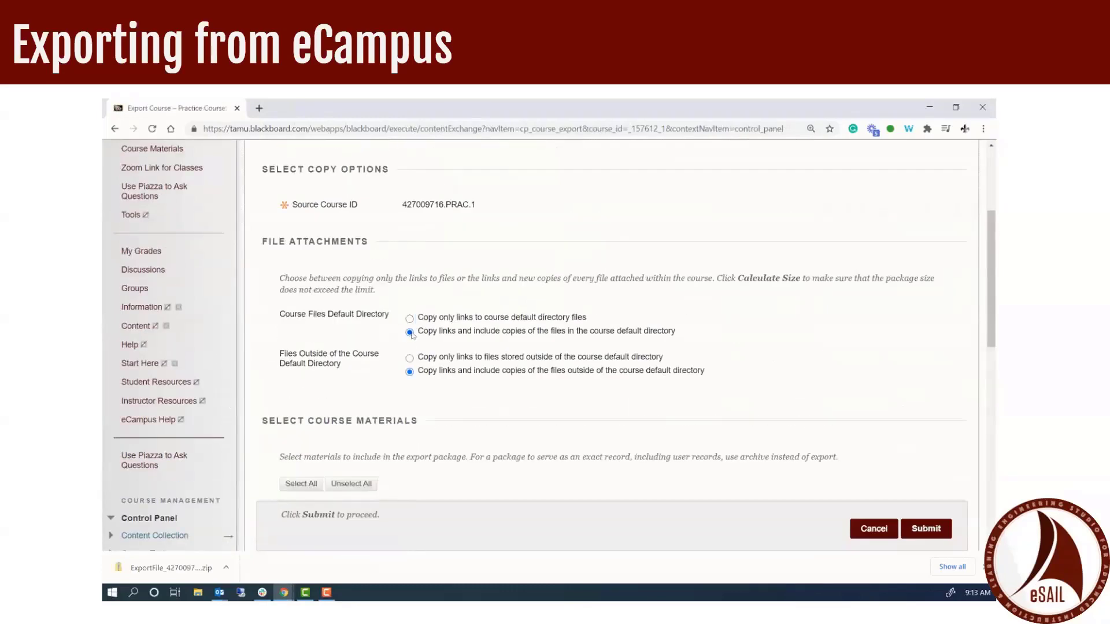
{"action": "scroll", "coordinate": [381, 312], "scroll_direction": "down", "scroll_amount": 5}
{"action": "scroll", "coordinate": [356, 294], "scroll_direction": "down", "scroll_amount": 5}
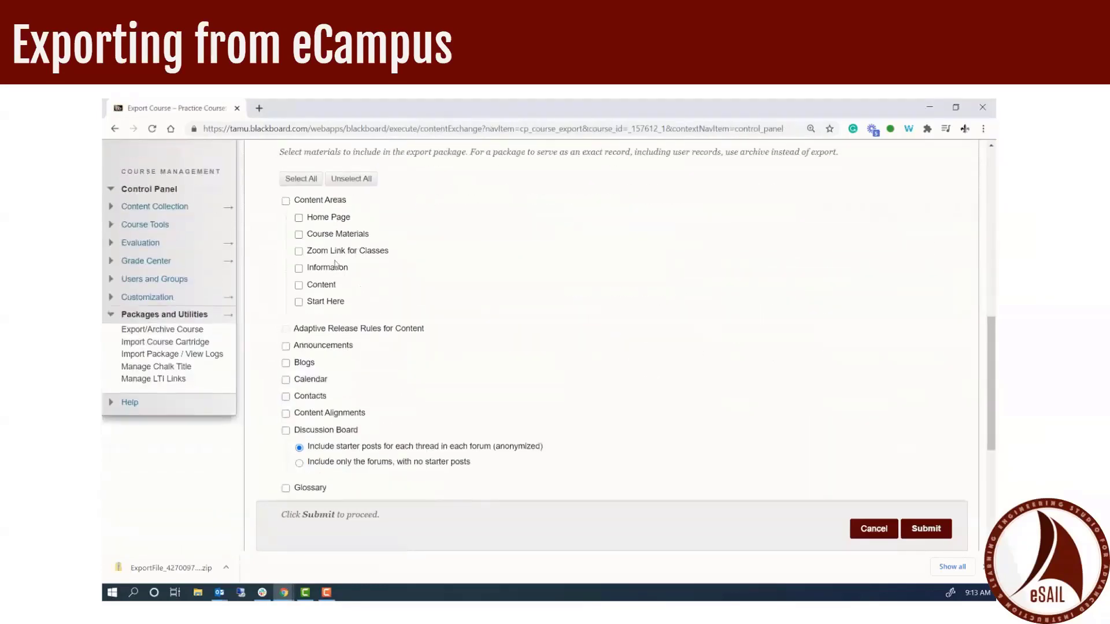
{"action": "left_click", "coordinate": [287, 449]}
{"action": "scroll", "coordinate": [572, 399], "scroll_direction": "down", "scroll_amount": 1}
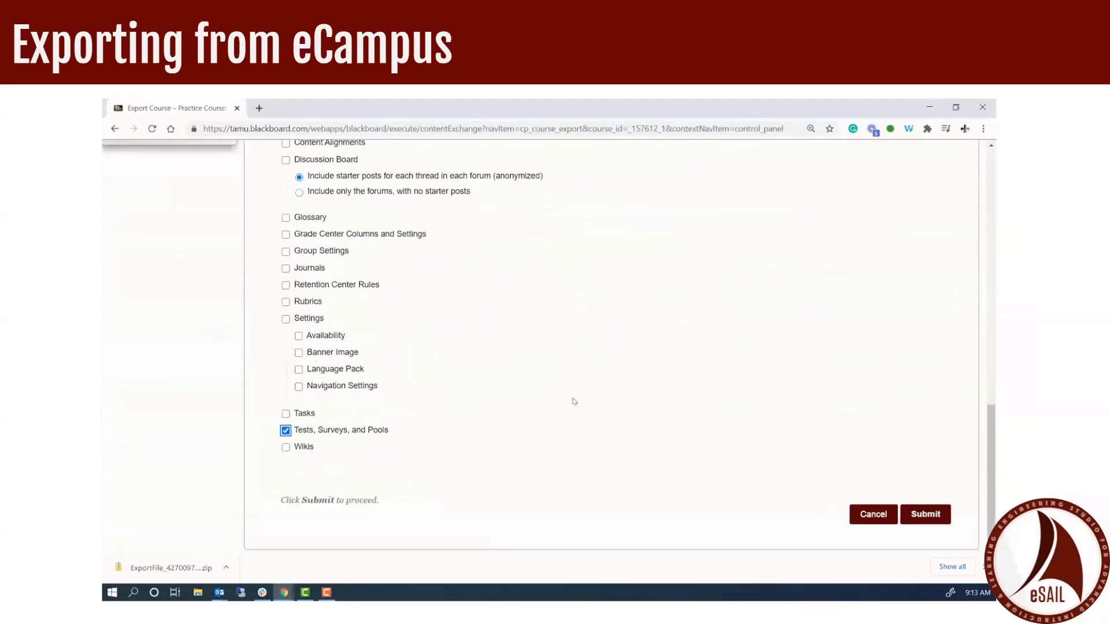
{"action": "left_click", "coordinate": [925, 509]}
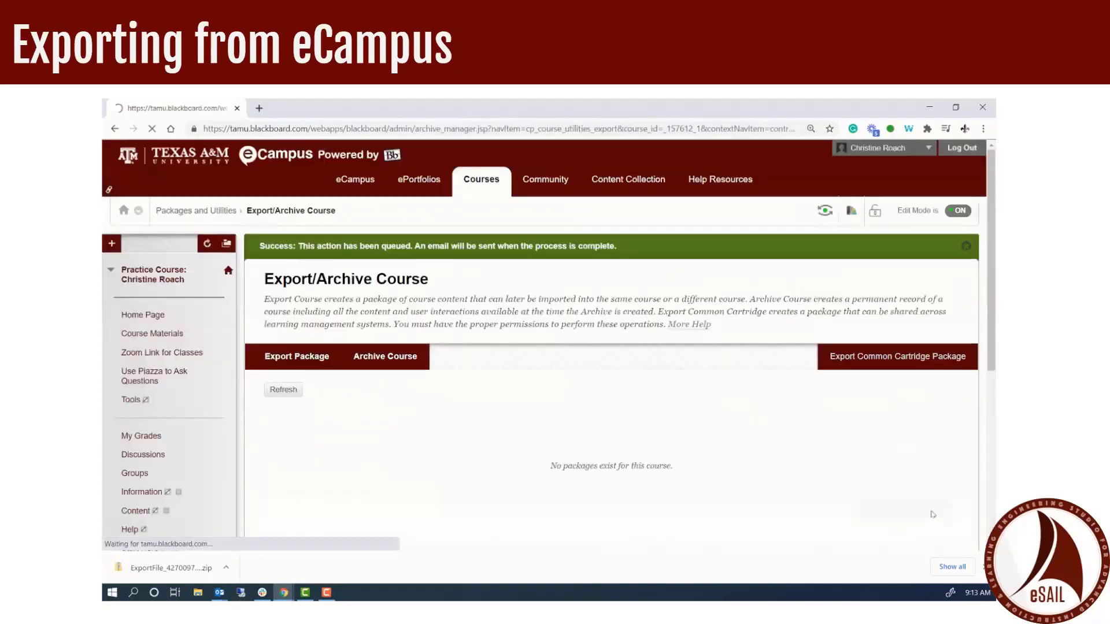
Step: Refresh the exported package list and open the Export Package form from the practice course's Export/Archive Course utilities
{"action": "left_click", "coordinate": [284, 389]}
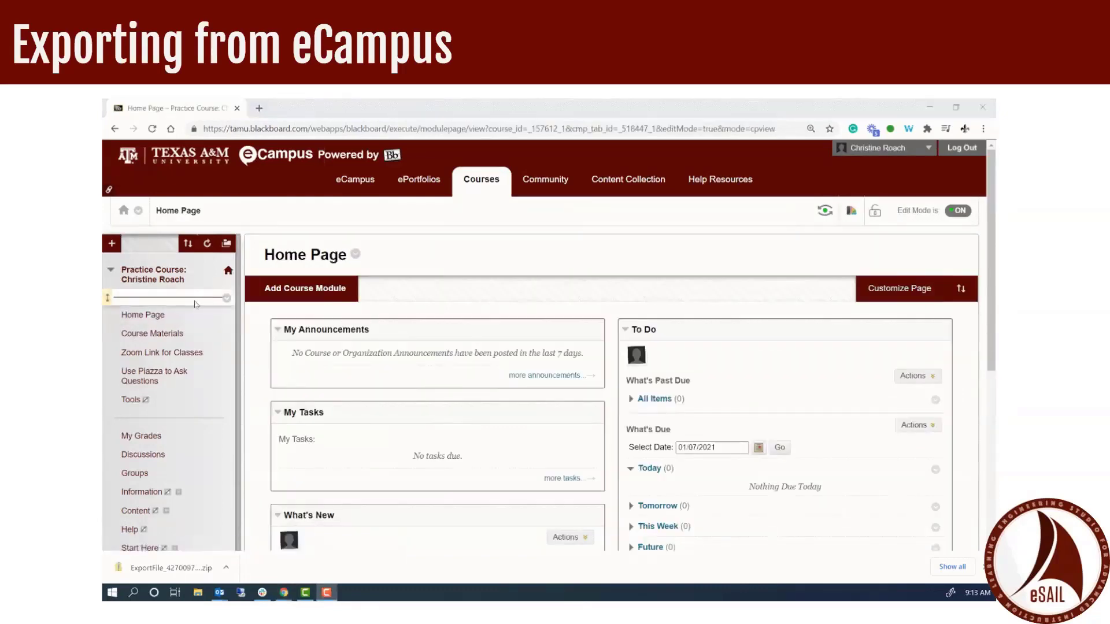
{"action": "scroll", "coordinate": [196, 305], "scroll_direction": "down", "scroll_amount": 5}
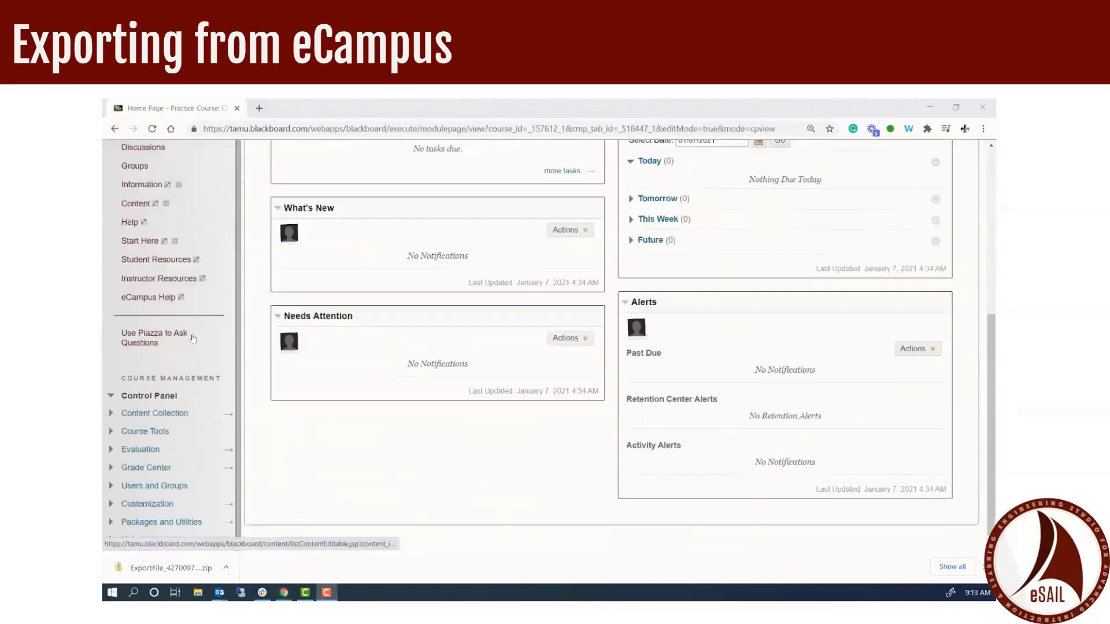
{"action": "left_click", "coordinate": [113, 515]}
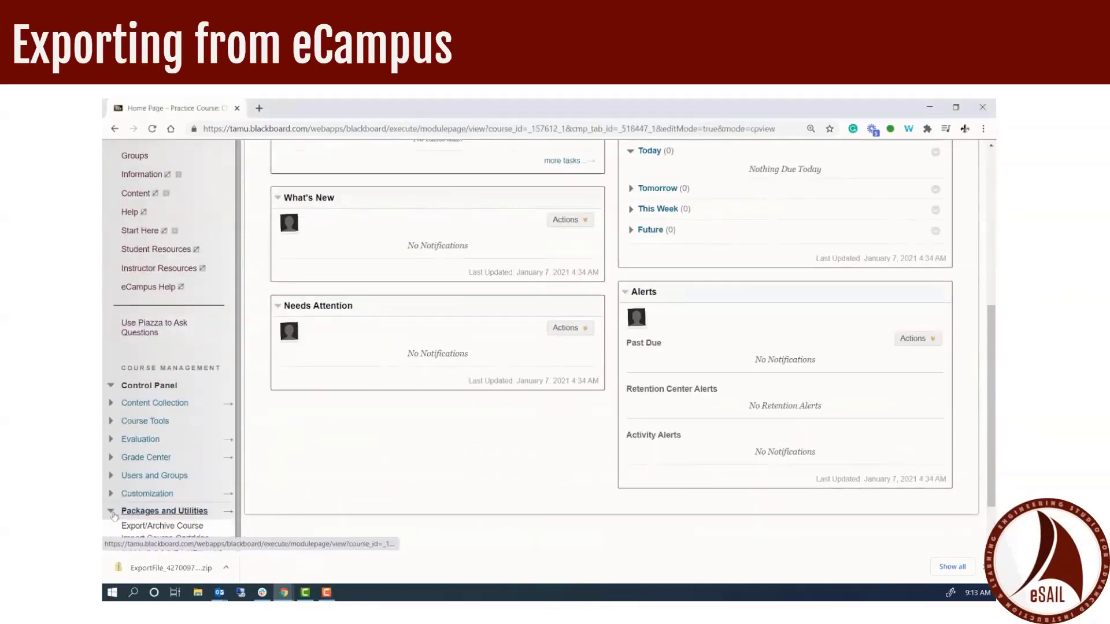
{"action": "scroll", "coordinate": [162, 492], "scroll_direction": "down", "scroll_amount": 1}
{"action": "left_click", "coordinate": [173, 461]}
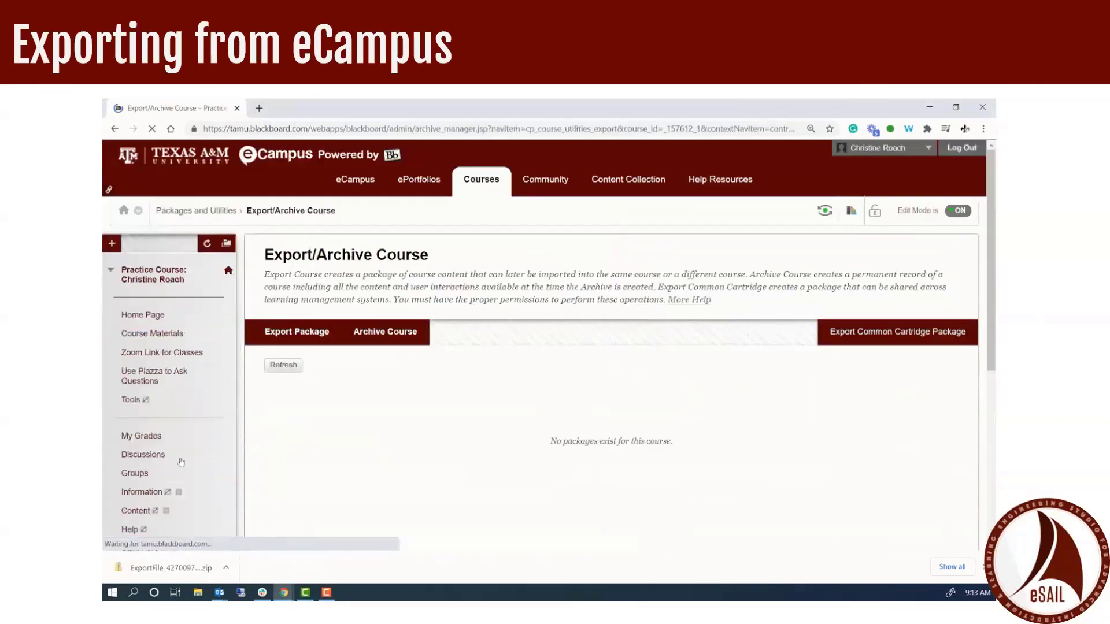
{"action": "left_click", "coordinate": [297, 331]}
Step: Submit the export package with links and file copies included, and download the resulting zip from the refreshed package list
{"action": "scroll", "coordinate": [407, 320], "scroll_direction": "down", "scroll_amount": 6}
{"action": "scroll", "coordinate": [408, 323], "scroll_direction": "up", "scroll_amount": 3}
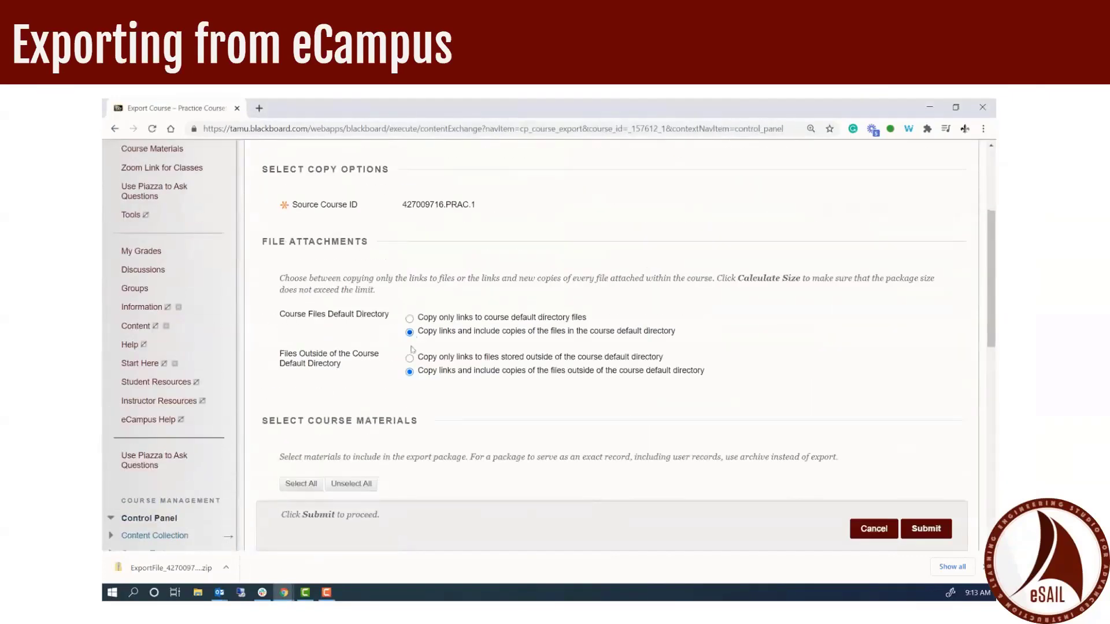
{"action": "scroll", "coordinate": [352, 265], "scroll_direction": "down", "scroll_amount": 5}
{"action": "scroll", "coordinate": [352, 264], "scroll_direction": "down", "scroll_amount": 5}
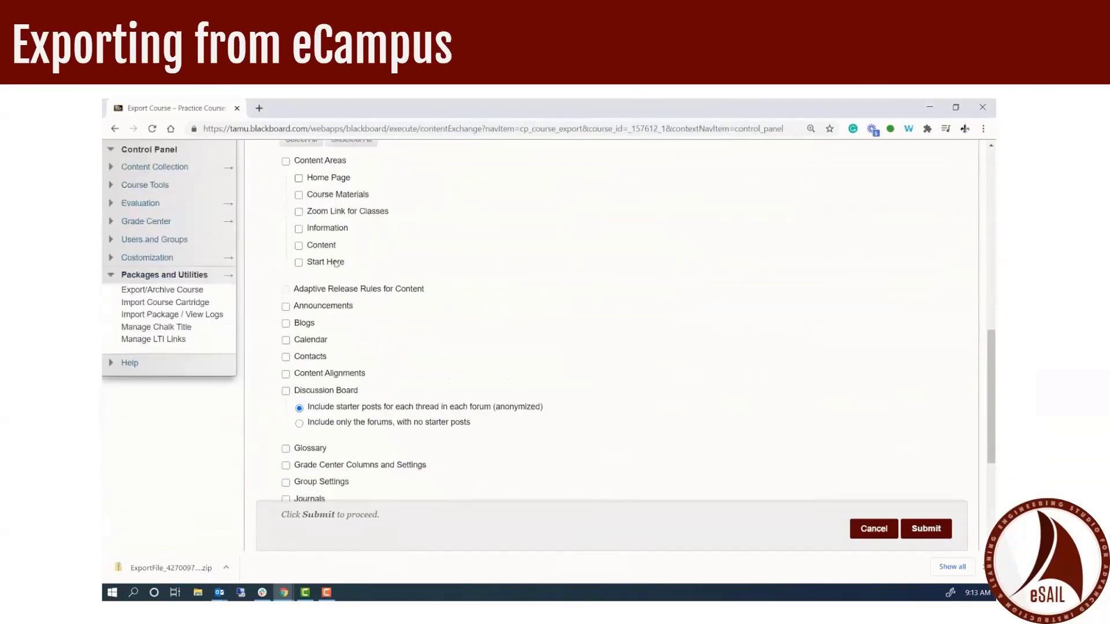
{"action": "scroll", "coordinate": [574, 401], "scroll_direction": "down", "scroll_amount": 1}
{"action": "left_click", "coordinate": [925, 508]}
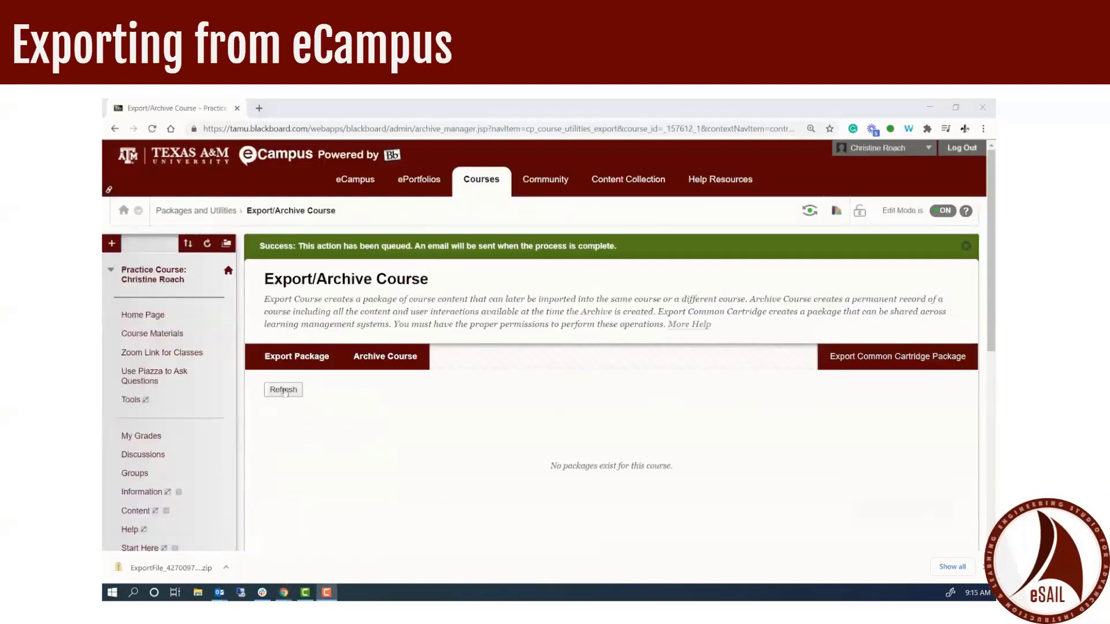
{"action": "left_click", "coordinate": [283, 389]}
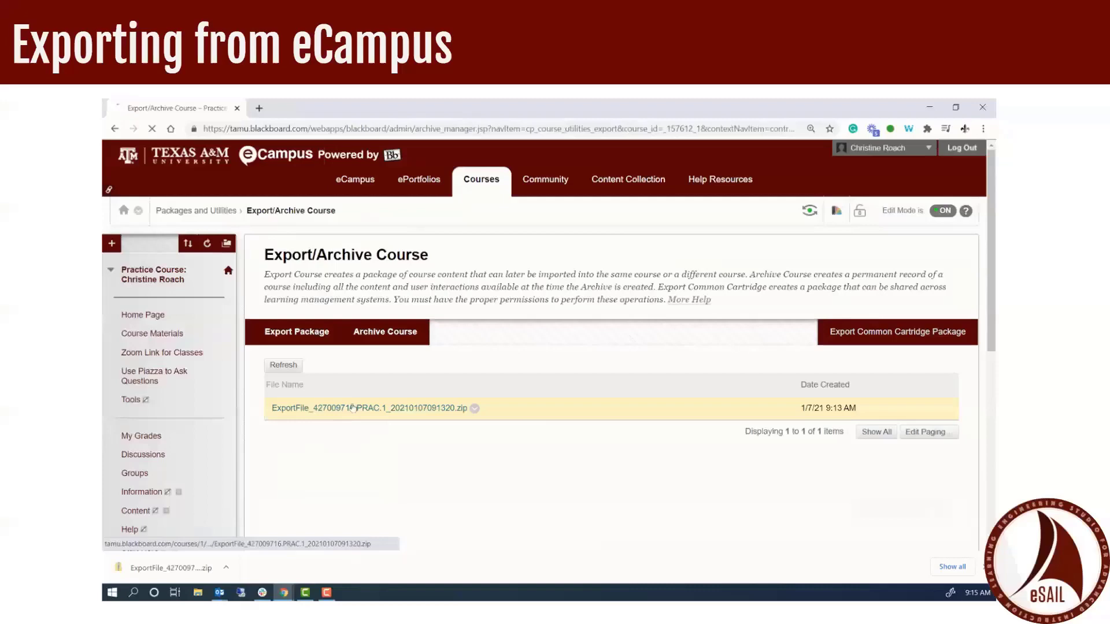
{"action": "left_click", "coordinate": [352, 407]}
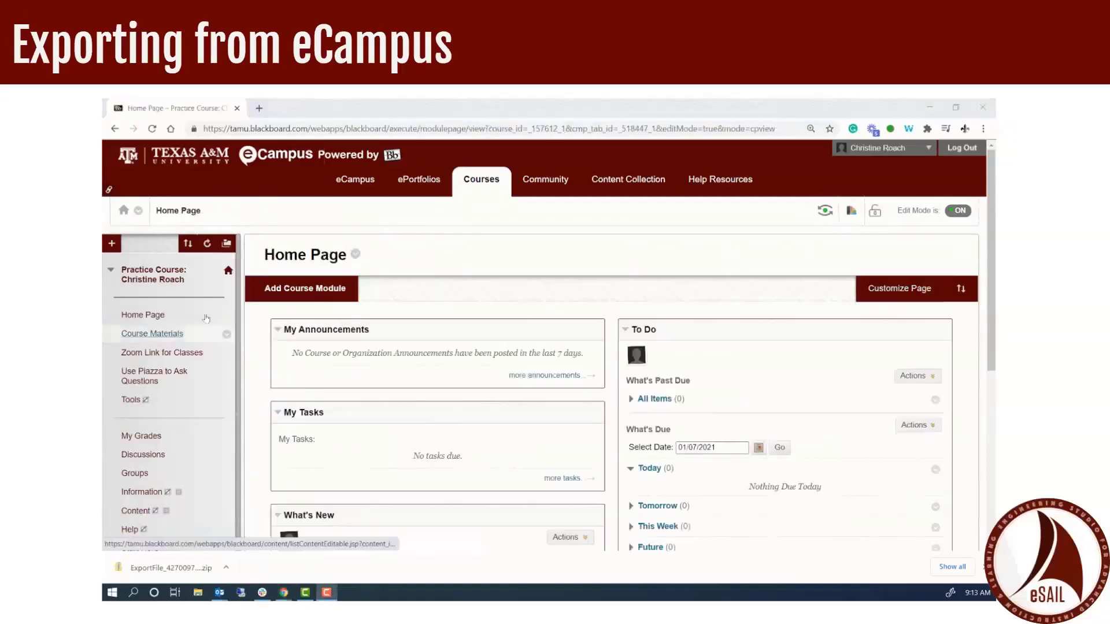
Step: Expand Packages and Utilities in the practice course's Control Panel
{"action": "scroll", "coordinate": [192, 316], "scroll_direction": "down", "scroll_amount": 5}
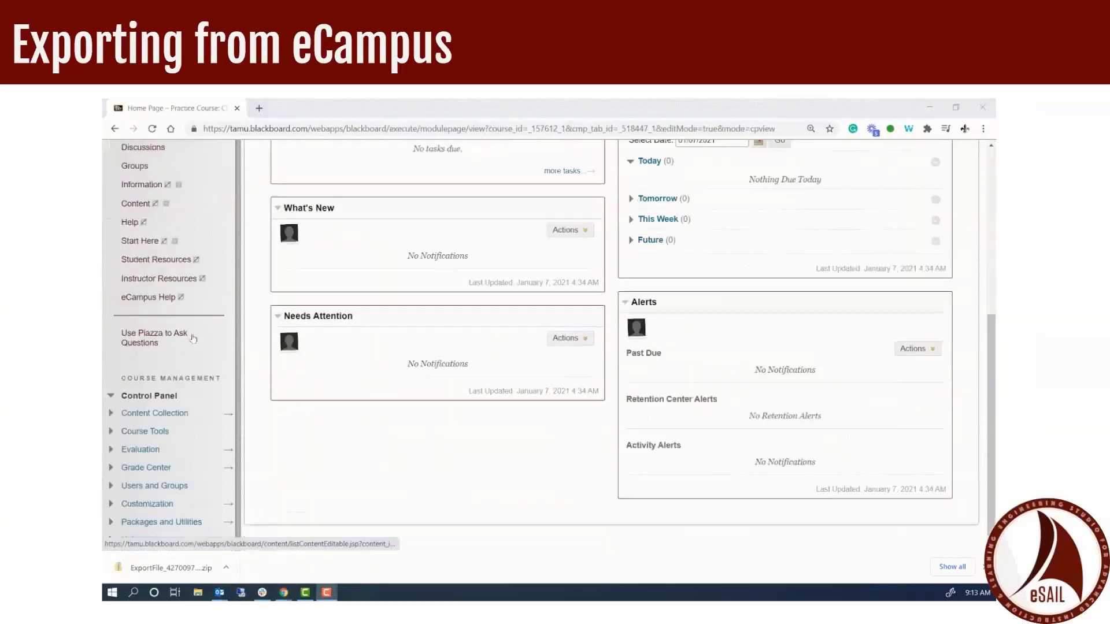
{"action": "left_click", "coordinate": [114, 514]}
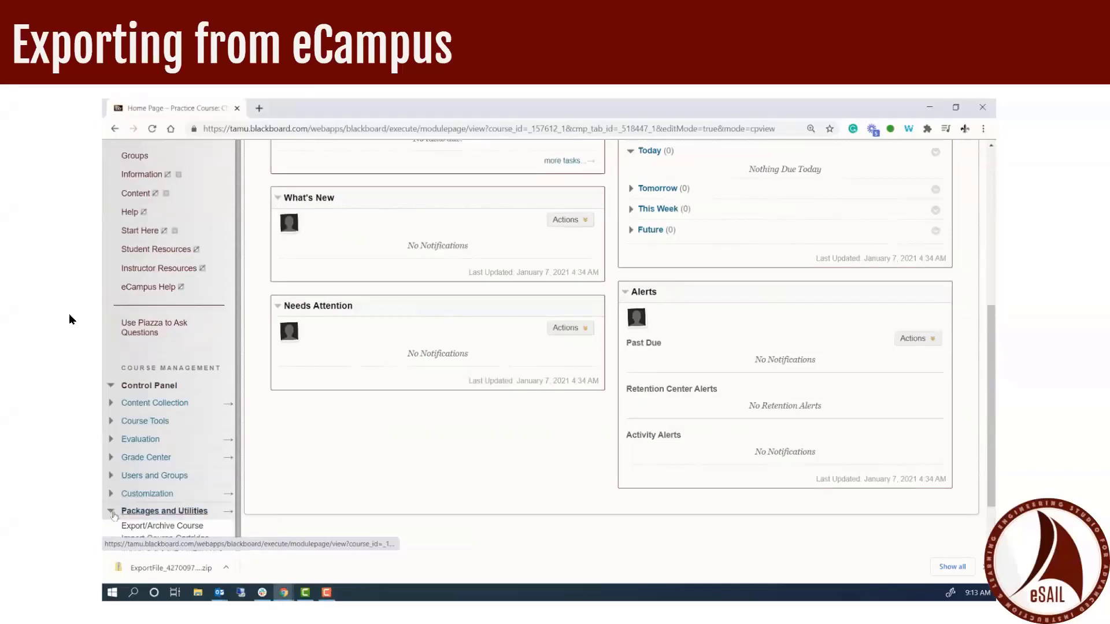
Step: Import the Blackboard 6/7/8/9 export .zip file into the PRAC-001 Canvas course with specific content to be chosen
{"action": "left_click", "coordinate": [651, 204]}
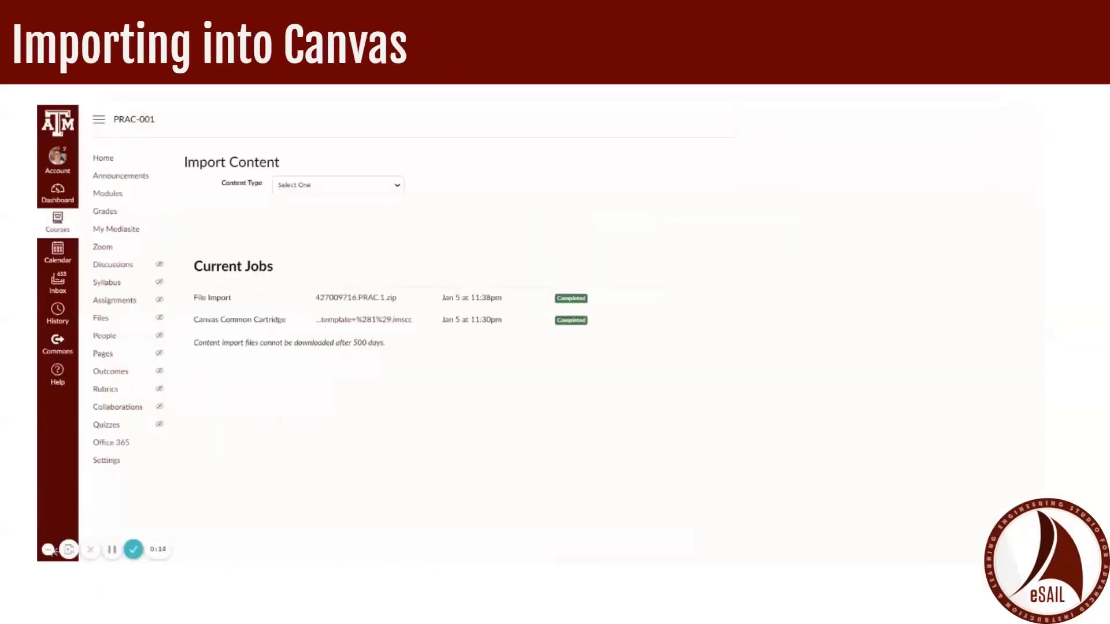
{"action": "left_click", "coordinate": [330, 248]}
{"action": "left_click", "coordinate": [305, 220]}
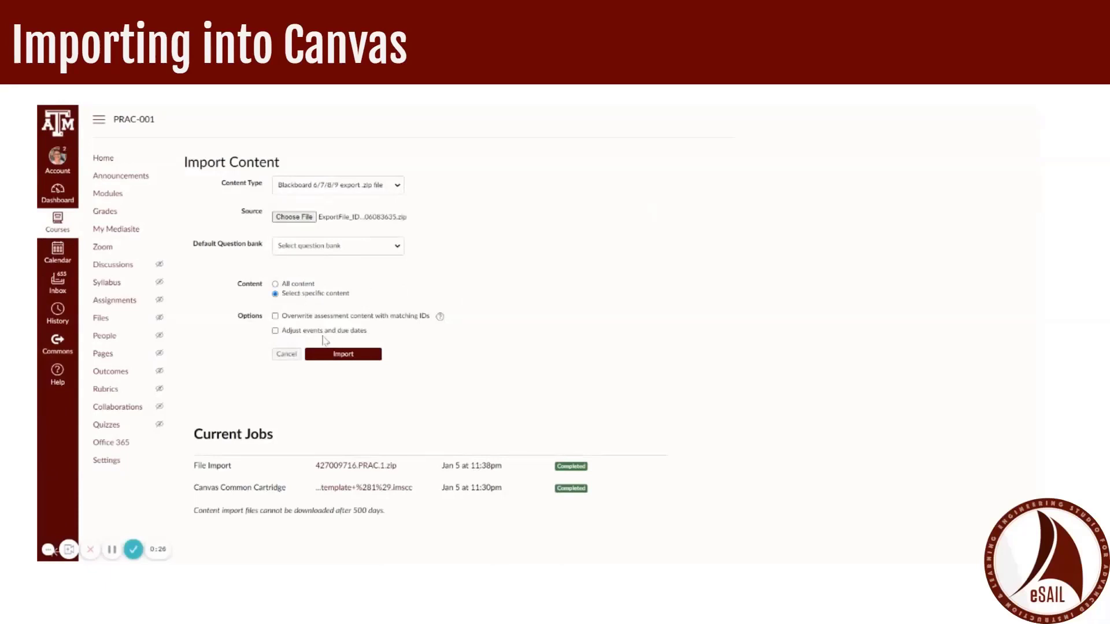
{"action": "left_click", "coordinate": [342, 355]}
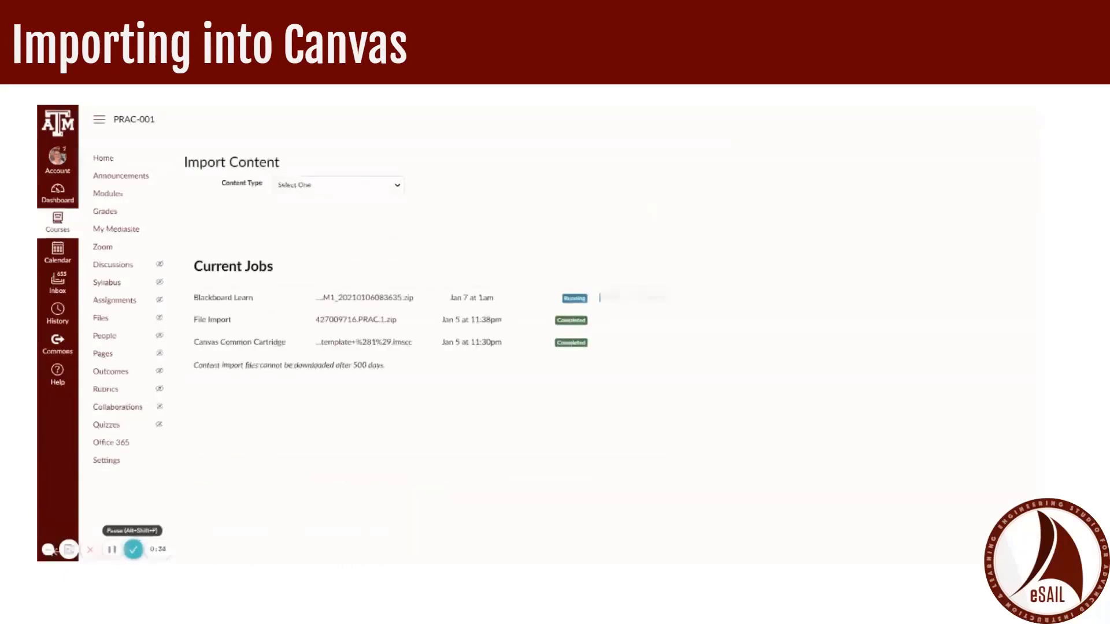
{"action": "left_click", "coordinate": [113, 550]}
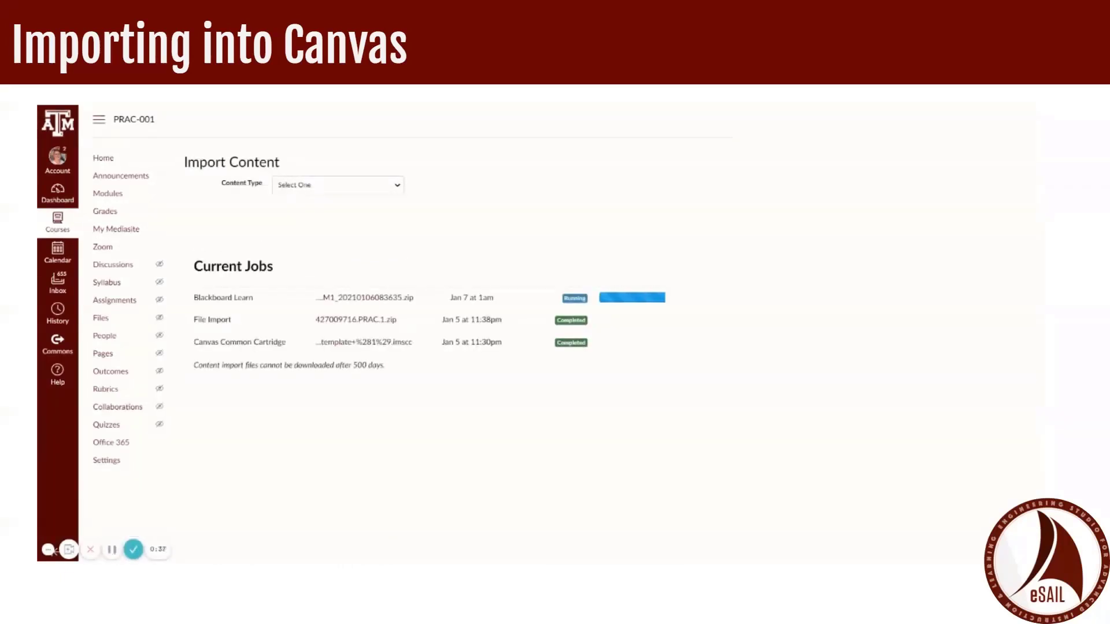
Step: Choose Question Banks and Files as the content for the Blackboard Learn import job
{"action": "left_click", "coordinate": [627, 298]}
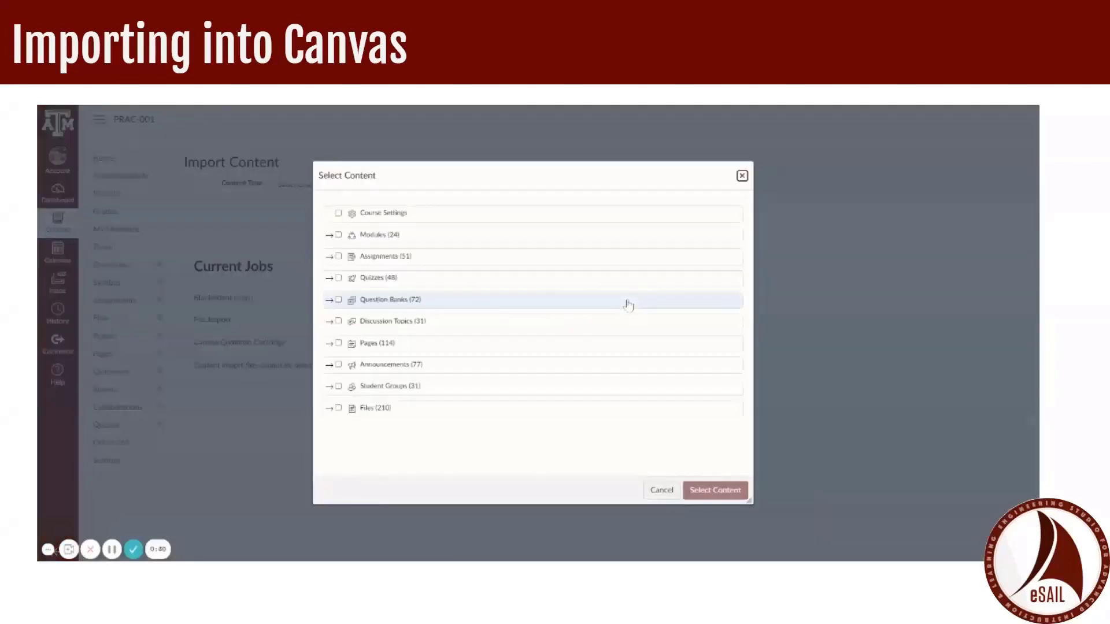
{"action": "left_click", "coordinate": [339, 301]}
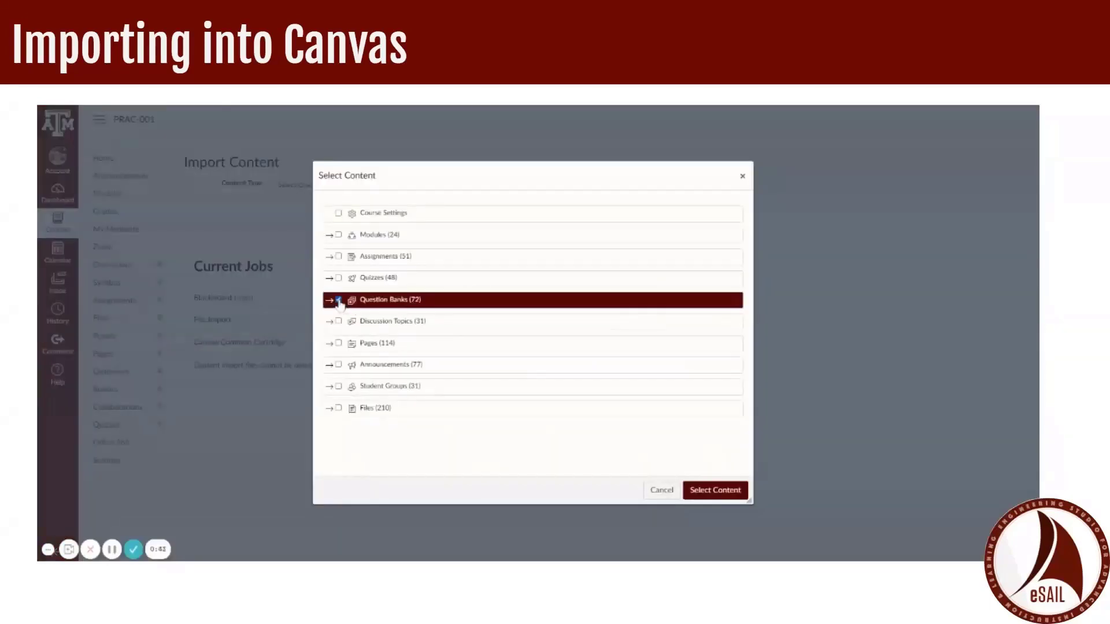
{"action": "left_click", "coordinate": [339, 408]}
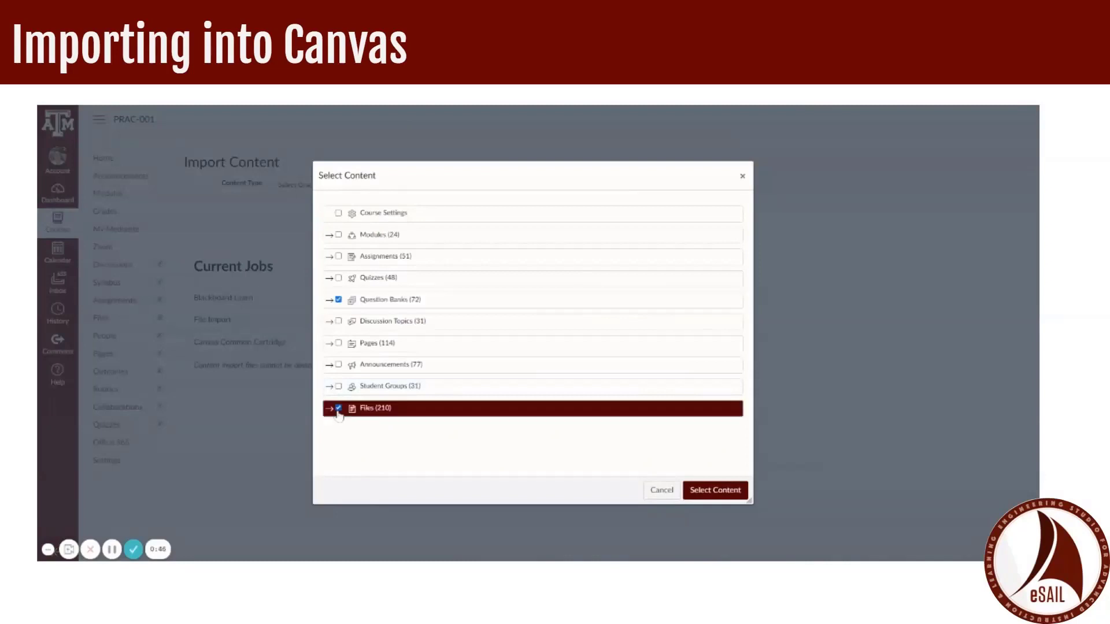
{"action": "left_click", "coordinate": [718, 497]}
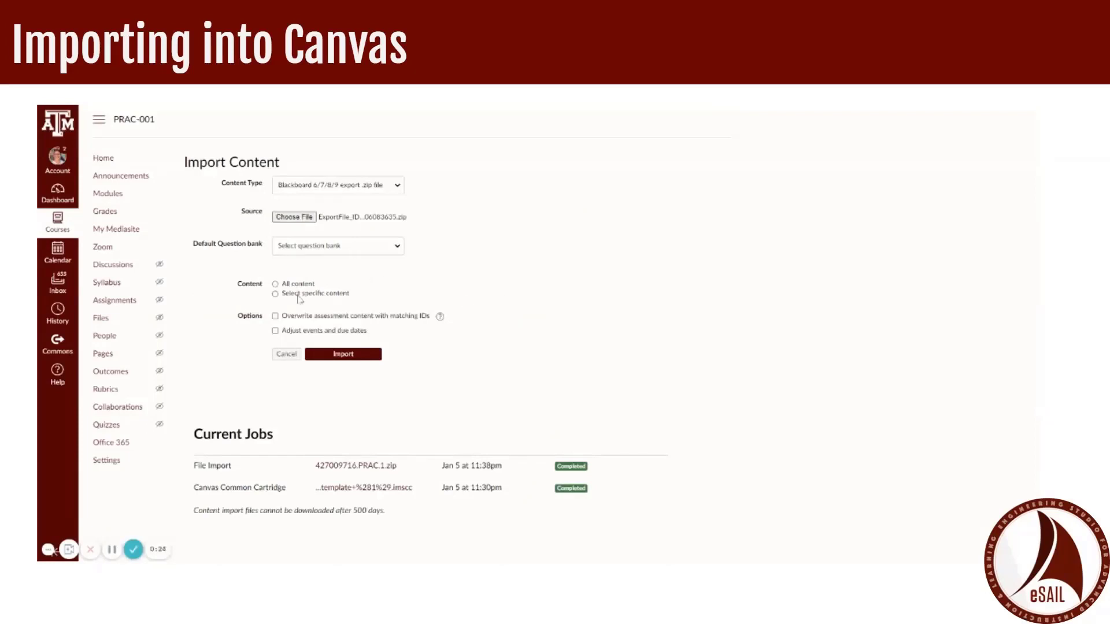
Step: Start the Blackboard export .zip import with specific content, and select only Question Banks and Files for the job
{"action": "left_click", "coordinate": [343, 355]}
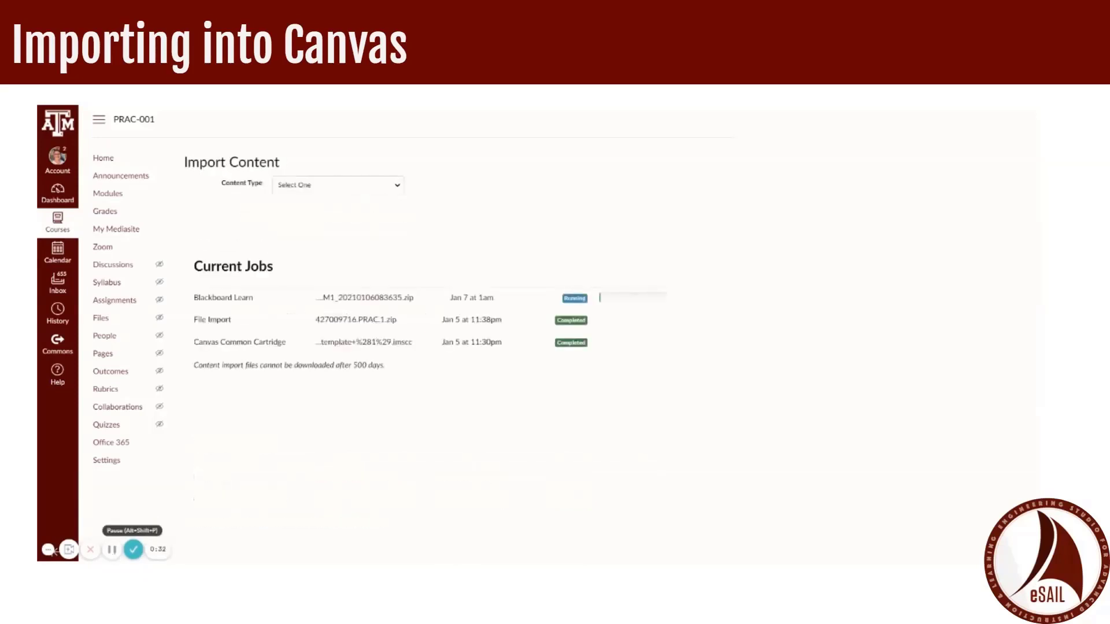
{"action": "left_click", "coordinate": [112, 549]}
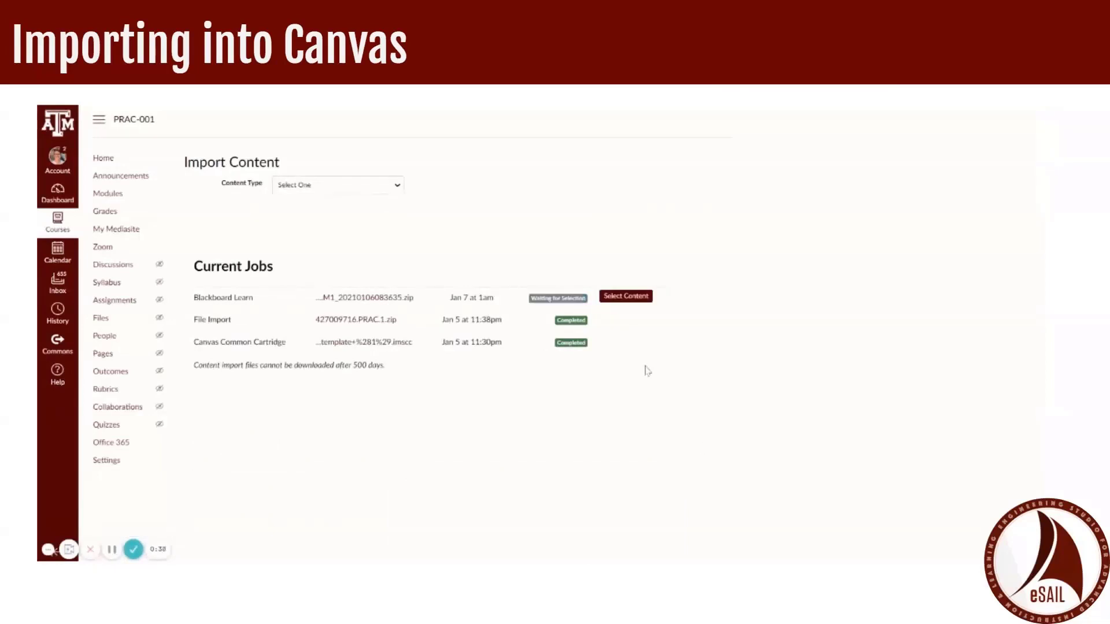
{"action": "left_click", "coordinate": [627, 297]}
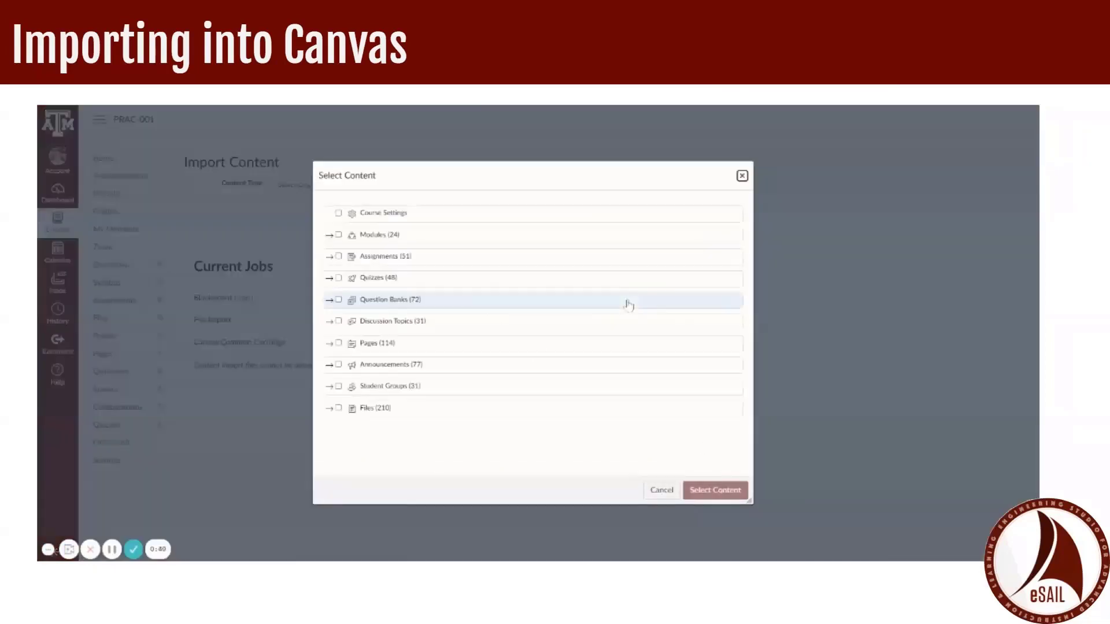
{"action": "left_click", "coordinate": [340, 302]}
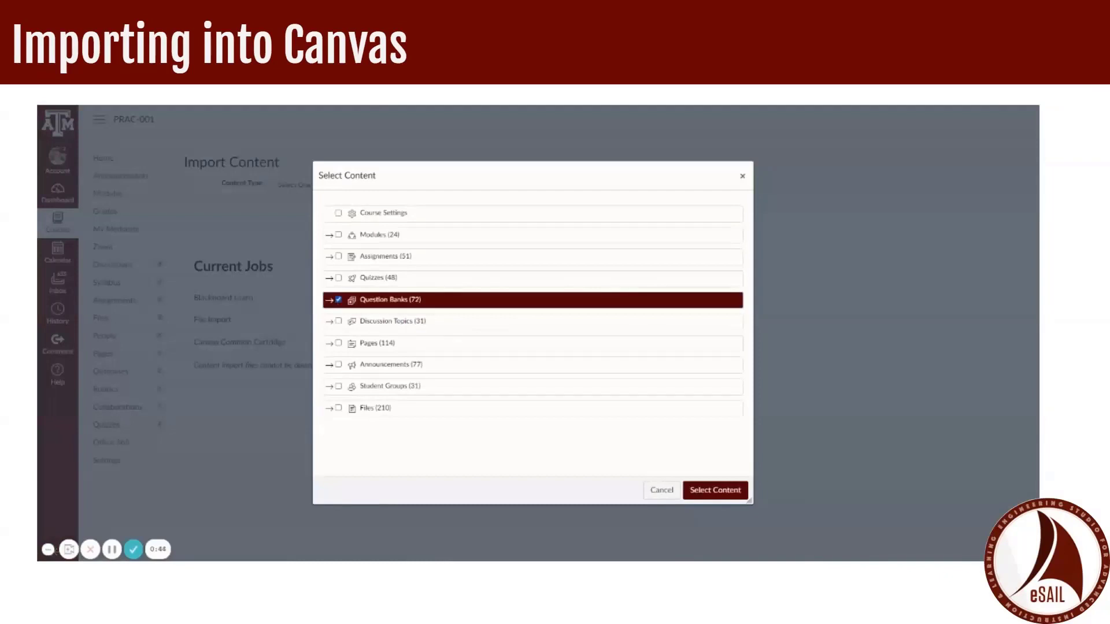
{"action": "left_click", "coordinate": [338, 408]}
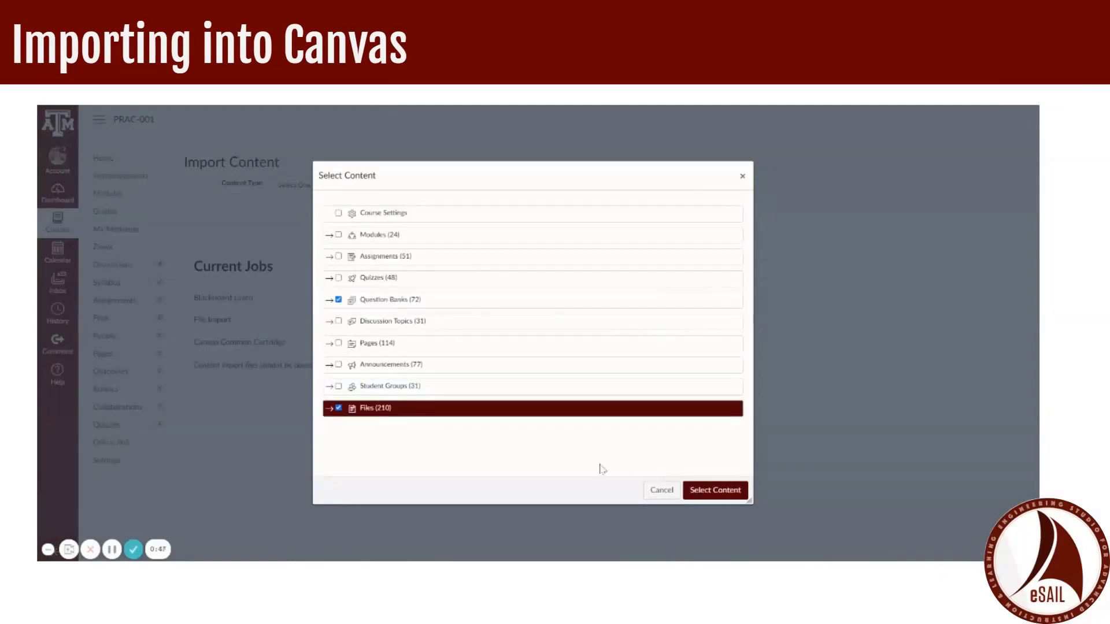
{"action": "left_click", "coordinate": [715, 496]}
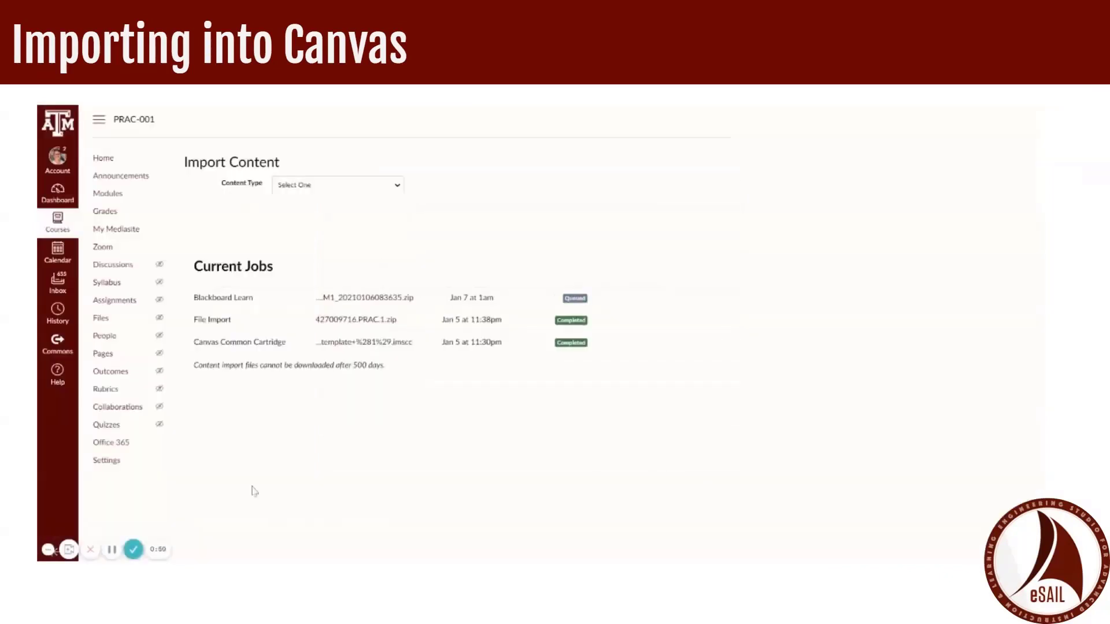
{"action": "left_click", "coordinate": [115, 552]}
{"action": "left_click", "coordinate": [115, 552]}
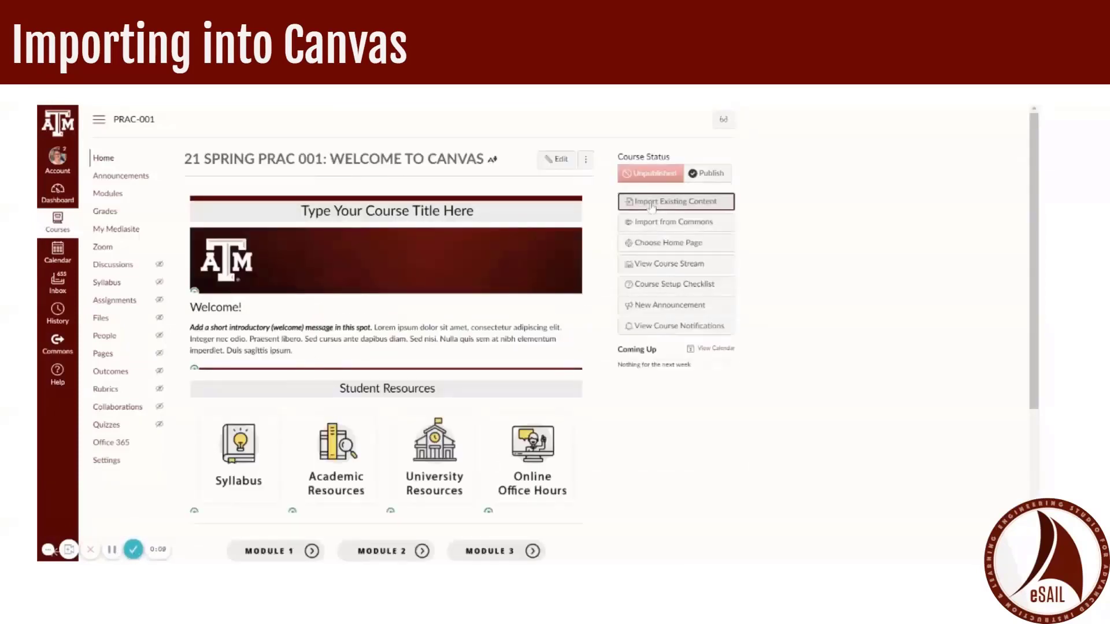
Step: Import the Blackboard export .zip into PRAC-001 as specific content, and open the import job's content selection
{"action": "left_click", "coordinate": [651, 202]}
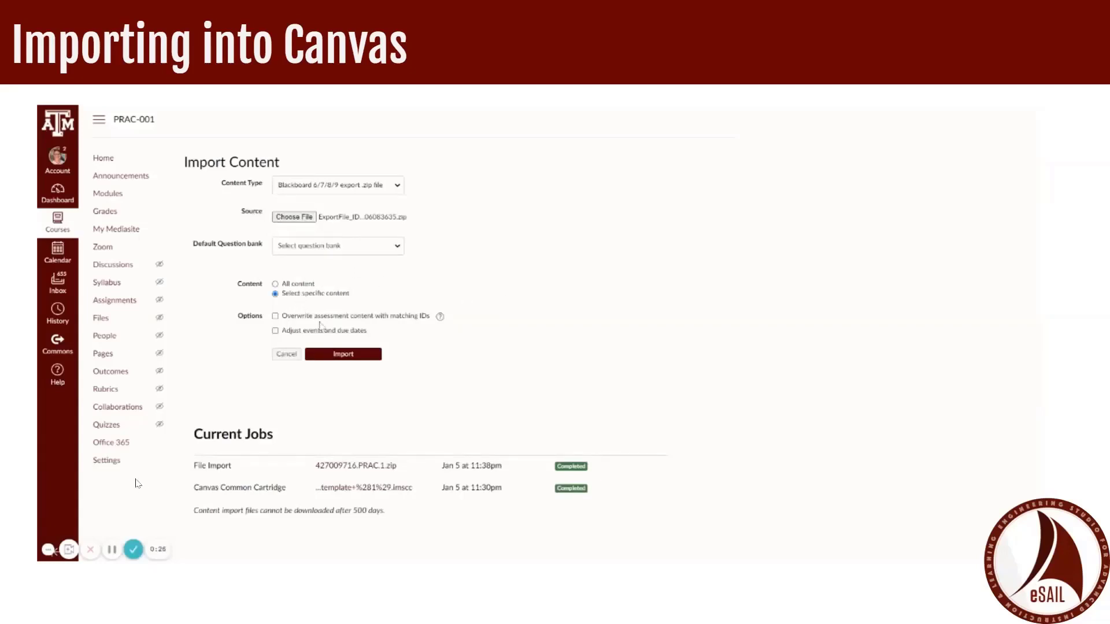
{"action": "left_click", "coordinate": [343, 354]}
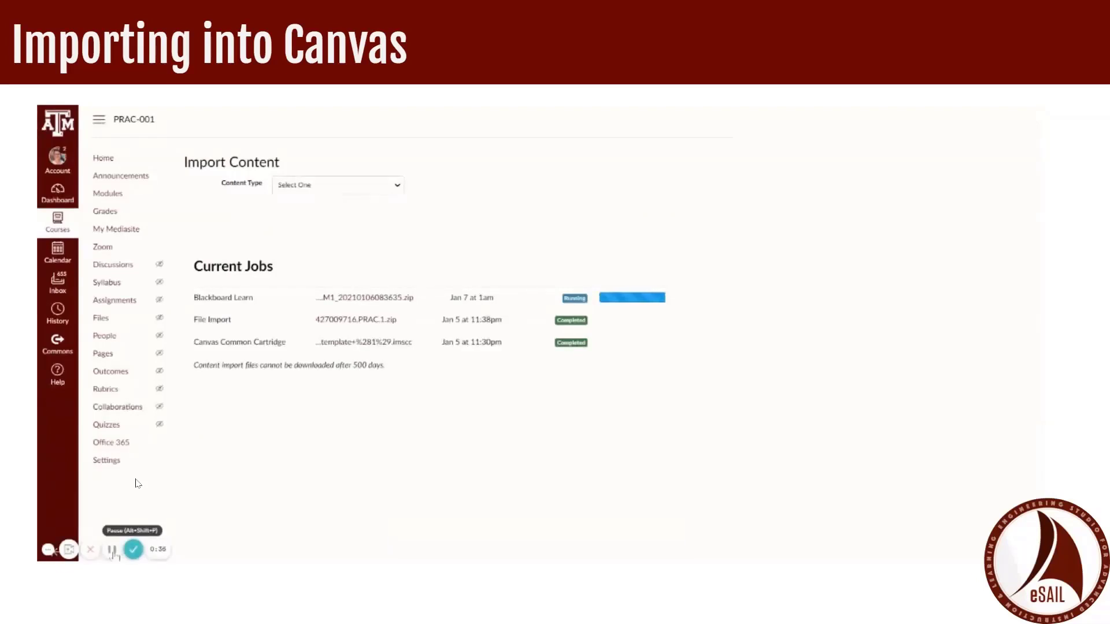
{"action": "left_click", "coordinate": [630, 299]}
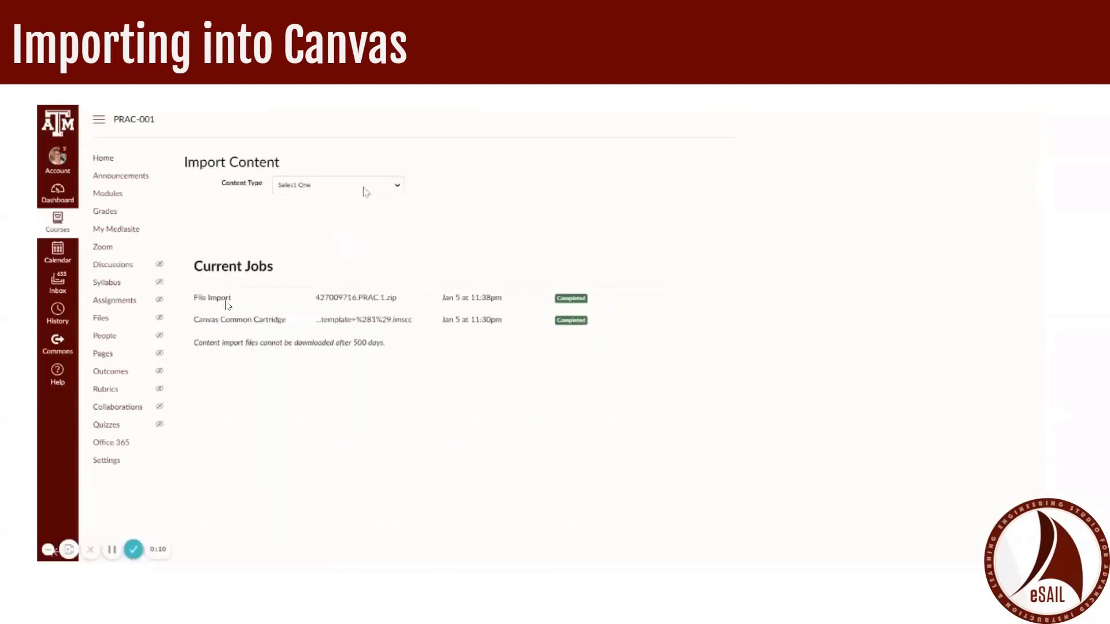
Step: Set the import content type to Blackboard 6/7/8/9 export .zip file, and exit the full-screen slide presentation
{"action": "left_click", "coordinate": [338, 185]}
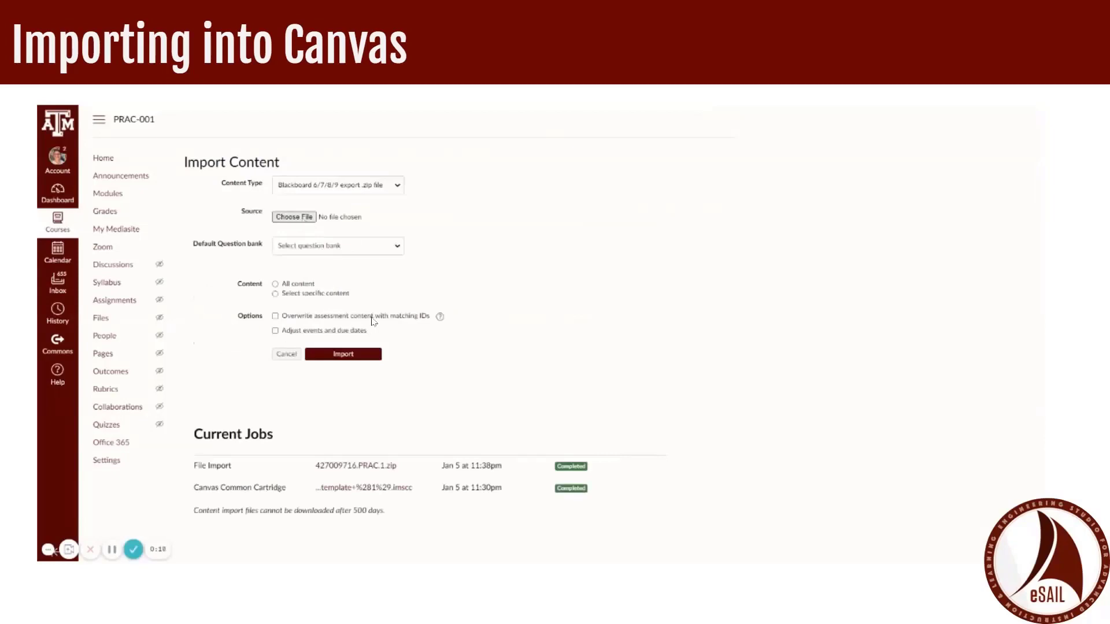
{"action": "left_click", "coordinate": [634, 328]}
{"action": "key", "text": "Escape"}
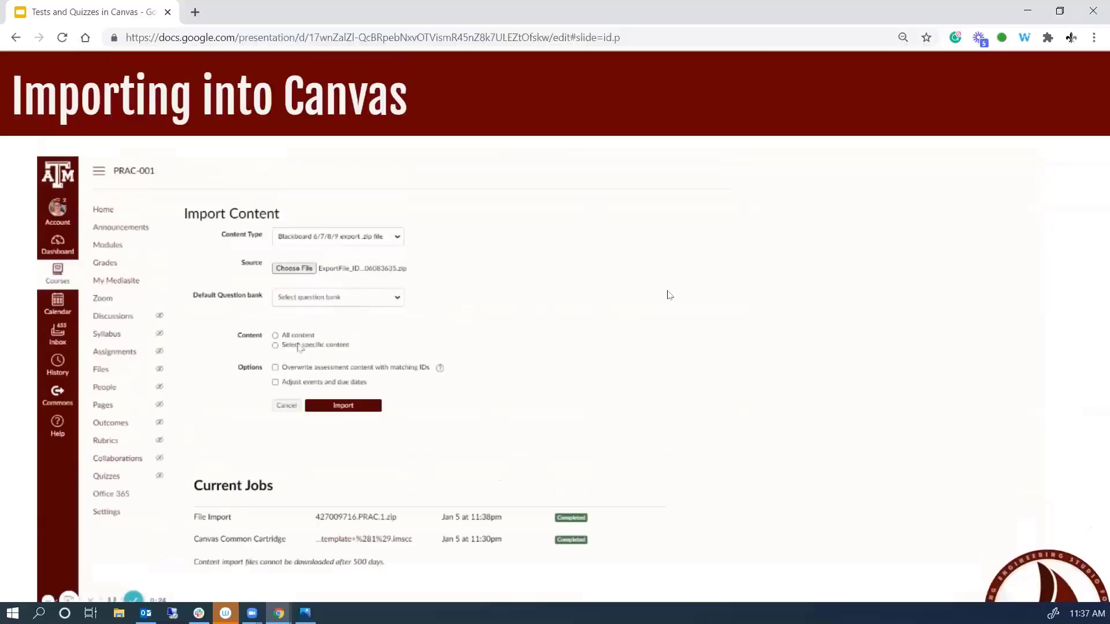
Step: Open the Import Practice Shell - BAEN course in Canvas in a new browser tab and list its import content types
{"action": "left_click", "coordinate": [195, 13]}
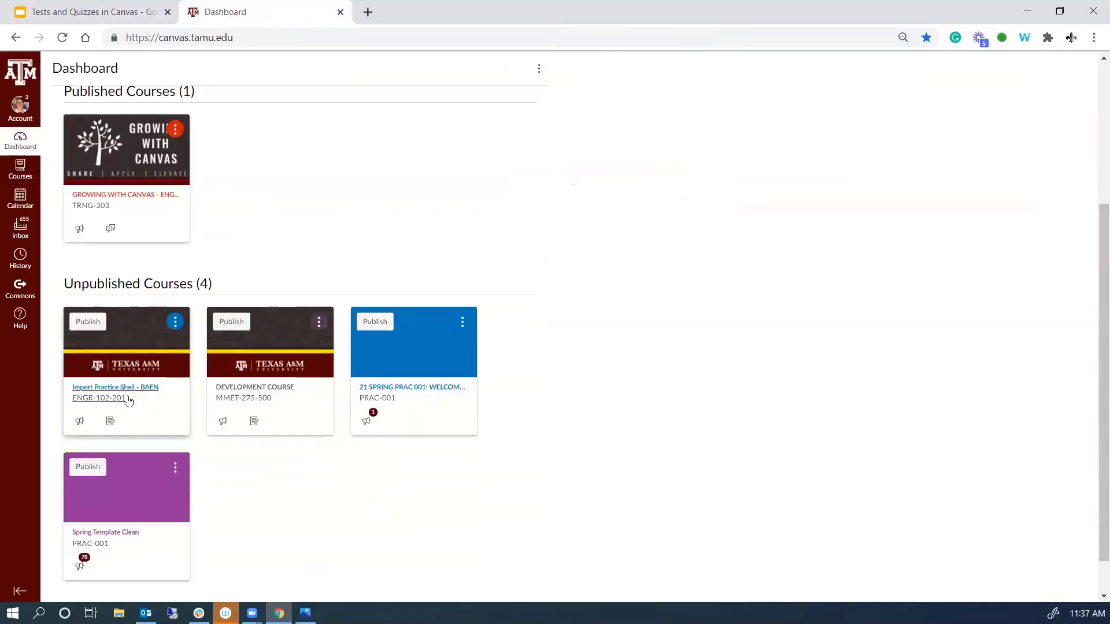
{"action": "left_click", "coordinate": [126, 394]}
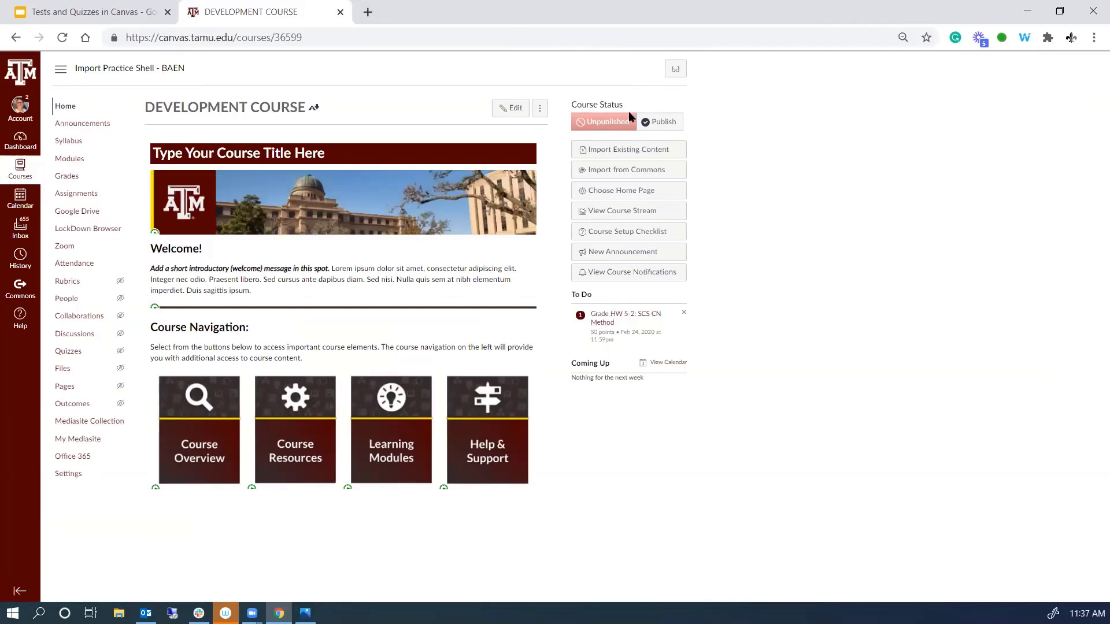
{"action": "left_click", "coordinate": [669, 151]}
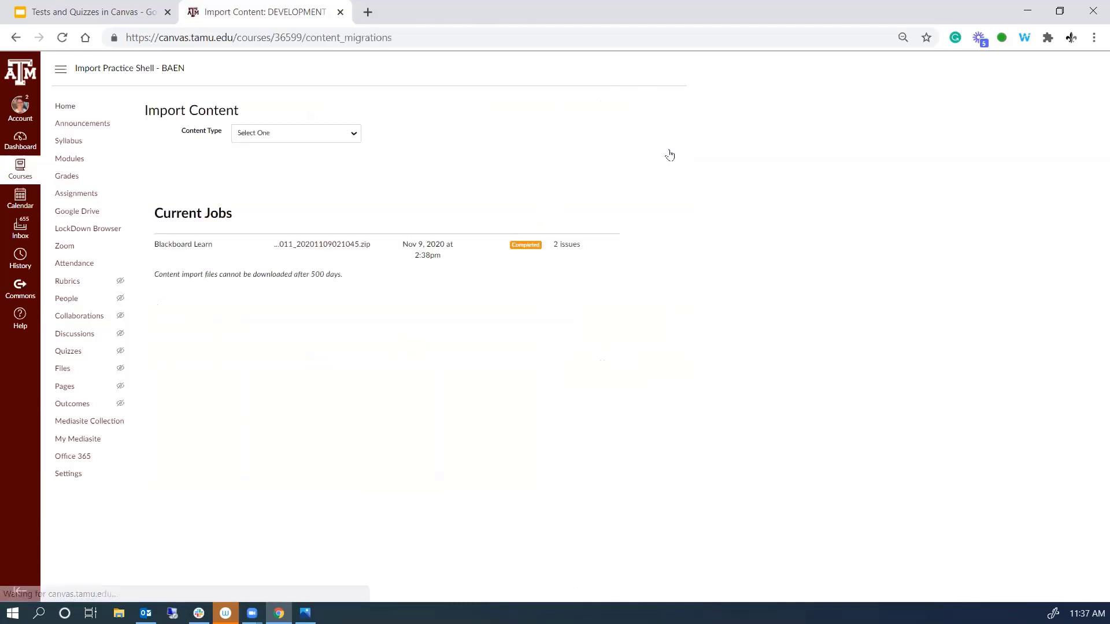
{"action": "left_click", "coordinate": [298, 134]}
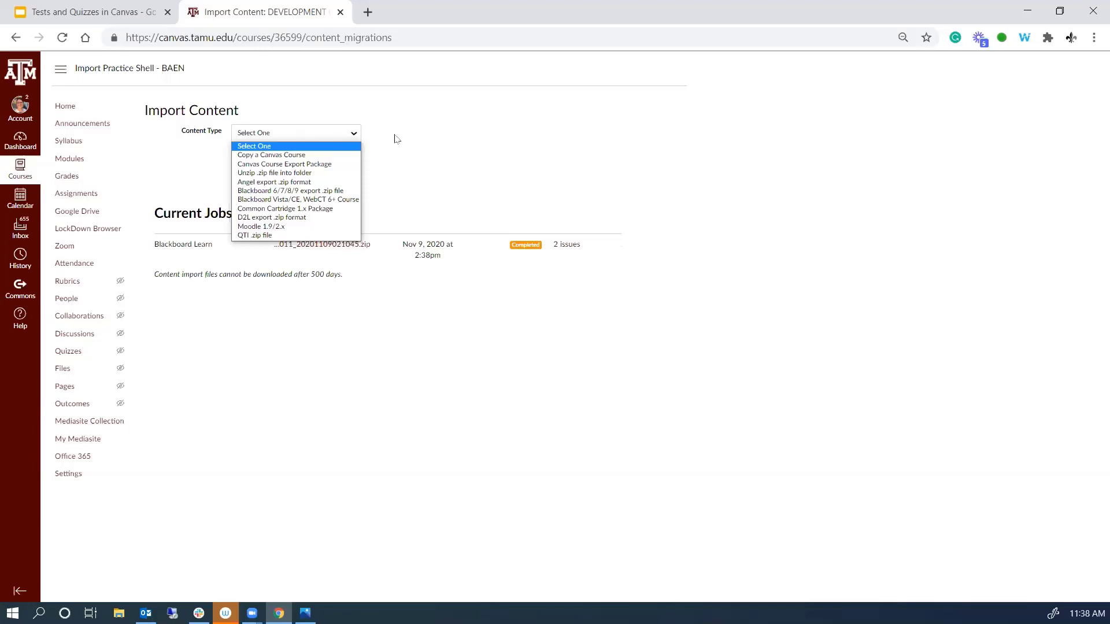
Step: Switch back to the Tests and Quizzes in Canvas presentation and advance to the Things to Know about Importing Tests slide
{"action": "left_click", "coordinate": [100, 15]}
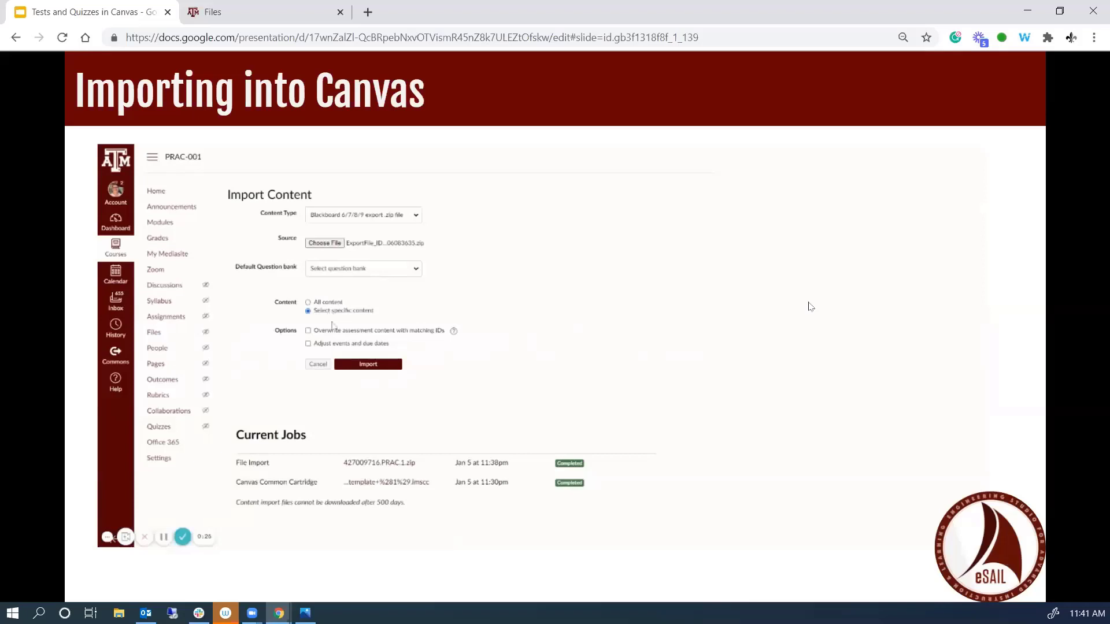
{"action": "key", "text": "Right"}
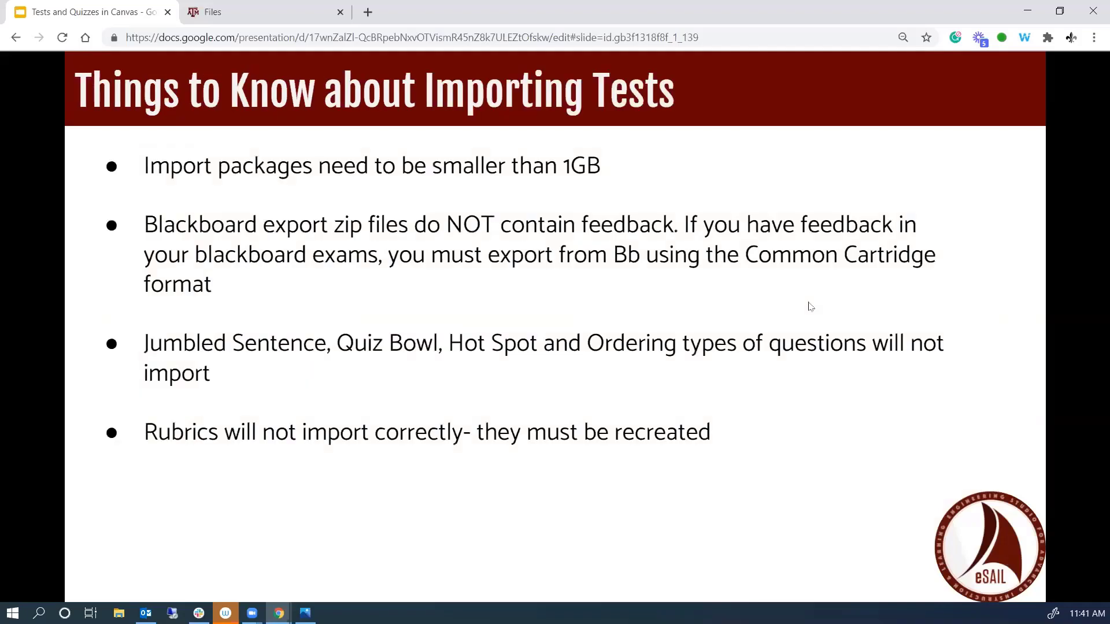